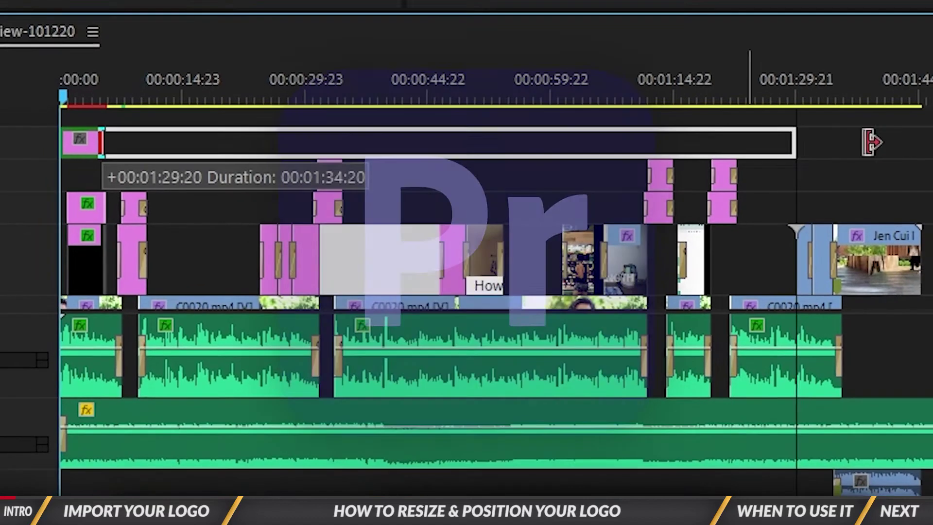
# Lengthen the logo clip across the interview and move the lotus logo to the lower-left corner.
pyautogui.moveTo(872, 142); pyautogui.dragTo(931, 142)
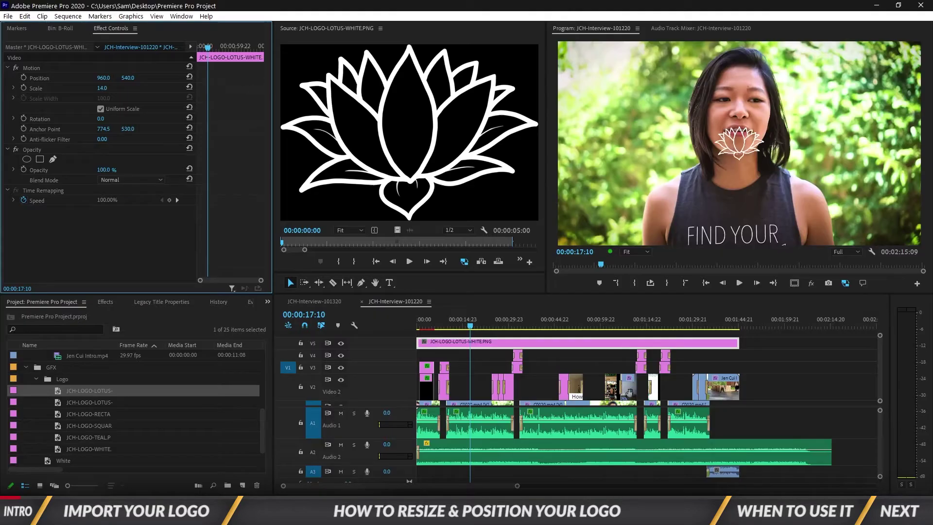
pyautogui.moveTo(128, 78); pyautogui.dragTo(160, 78)
pyautogui.moveTo(104, 78); pyautogui.dragTo(73, 78)
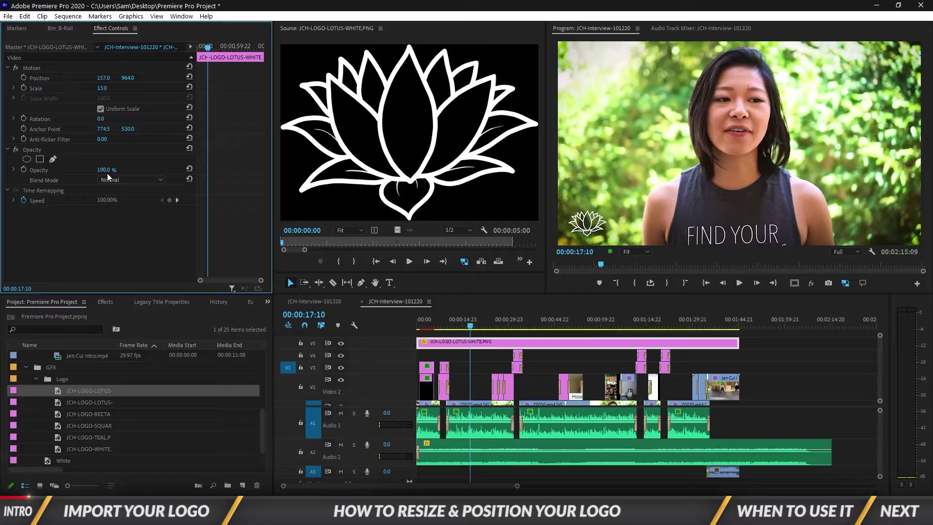
# Set the logo's blend mode to Screen, paste the copied logo clips and render the sequence.
pyautogui.click(110, 179)
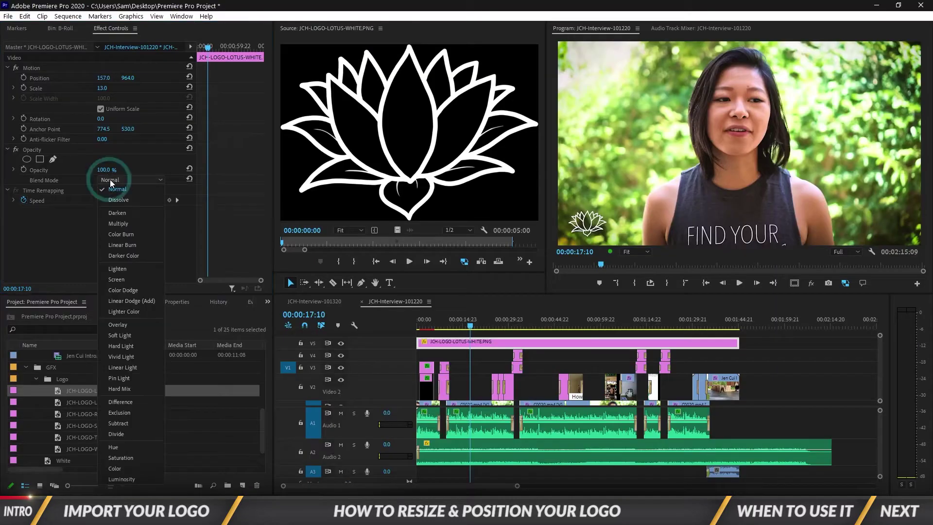
pyautogui.click(127, 280)
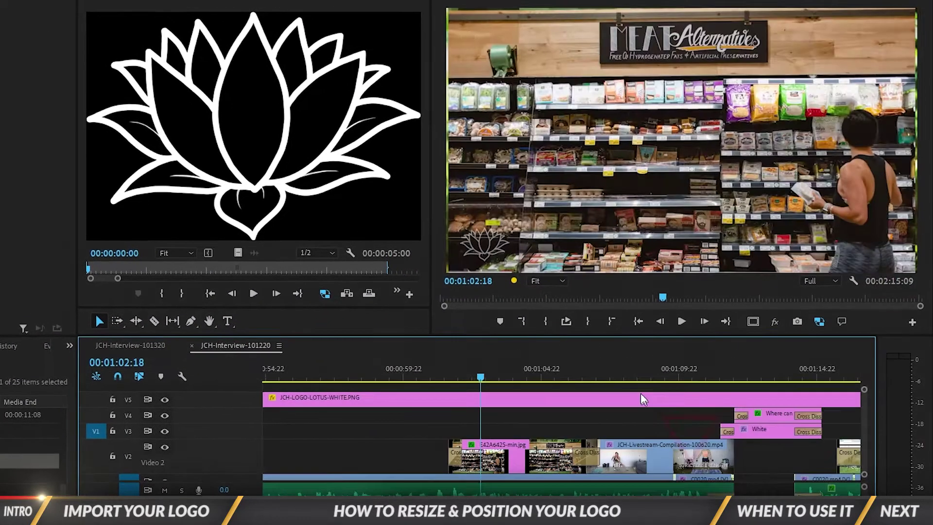
pyautogui.hotkey('ctrl', 'v')
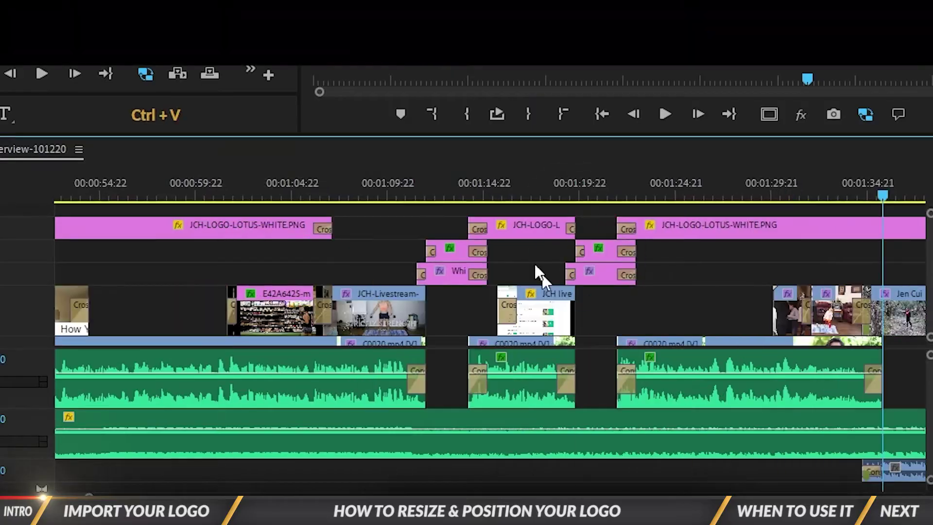
pyautogui.press('Return')
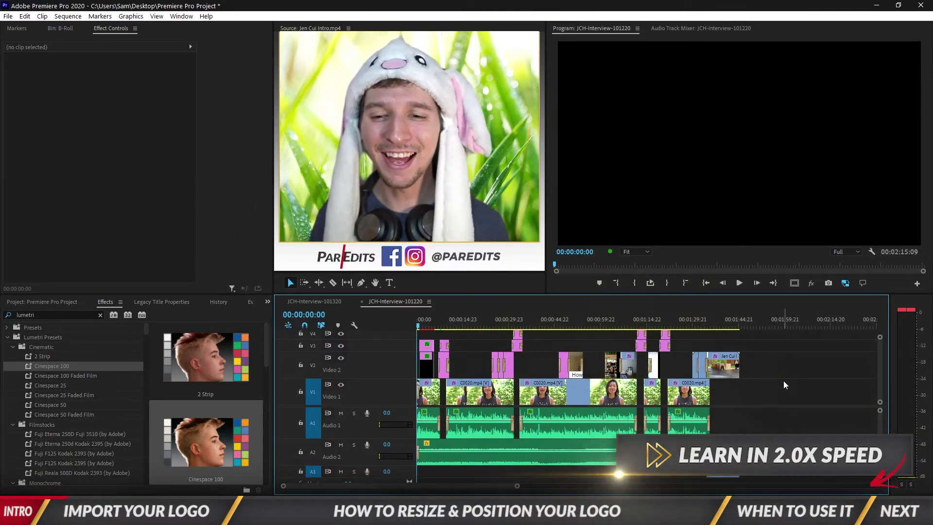
# Expand the GFX > Logo bin in the Project panel to list the JCH-LOGO files.
pyautogui.click(65, 300)
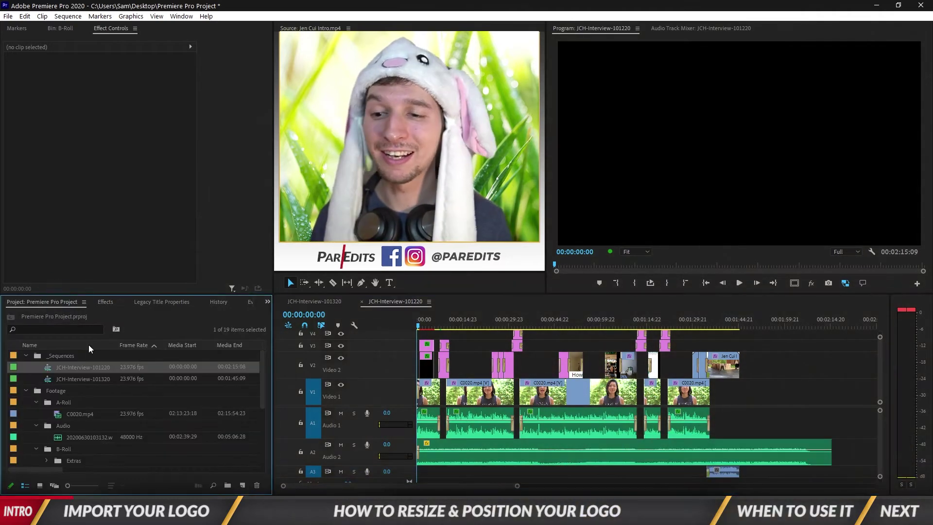
pyautogui.scroll(-3, 96, 400)
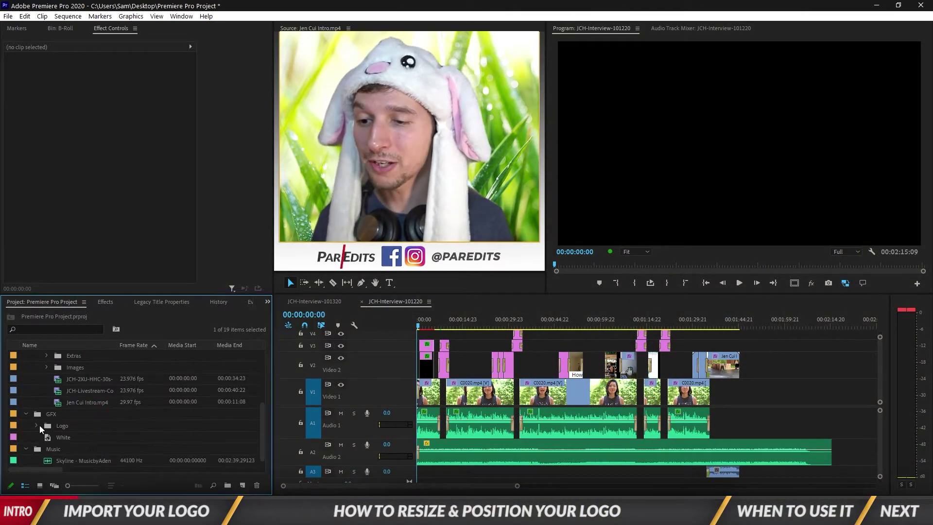
pyautogui.click(36, 424)
pyautogui.scroll(-1, 73, 418)
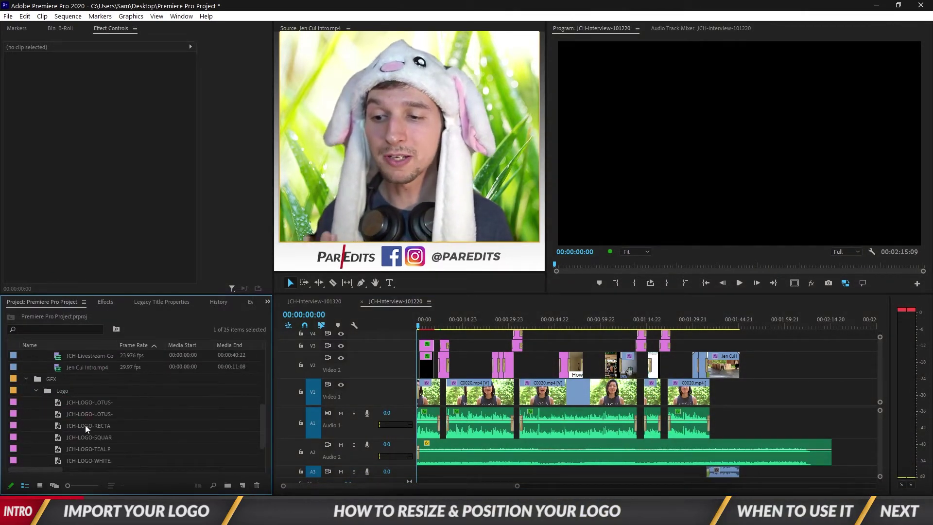
pyautogui.scroll(-1, 86, 425)
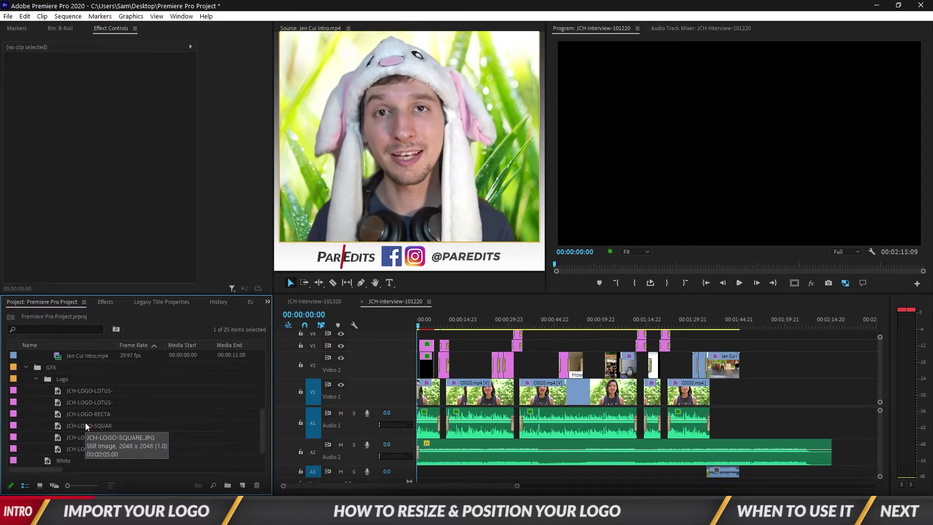
pyautogui.click(52, 367)
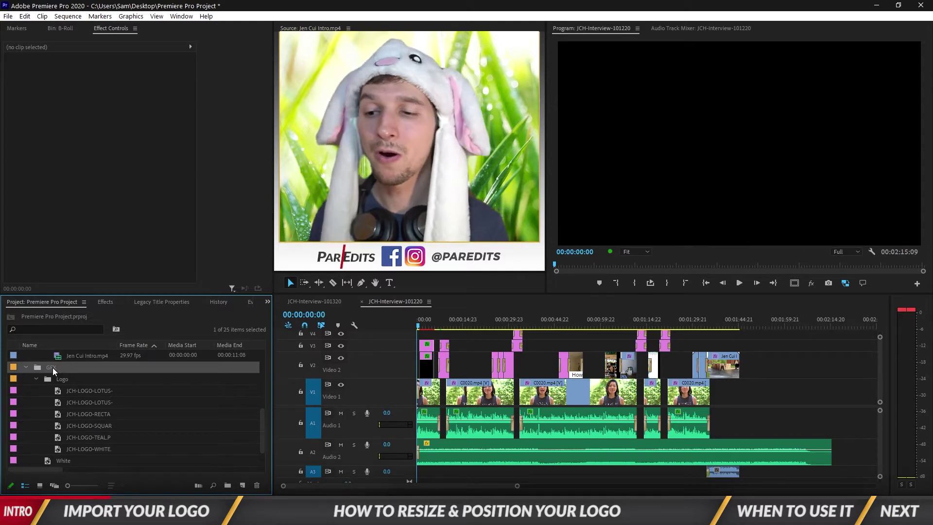
pyautogui.click(56, 391)
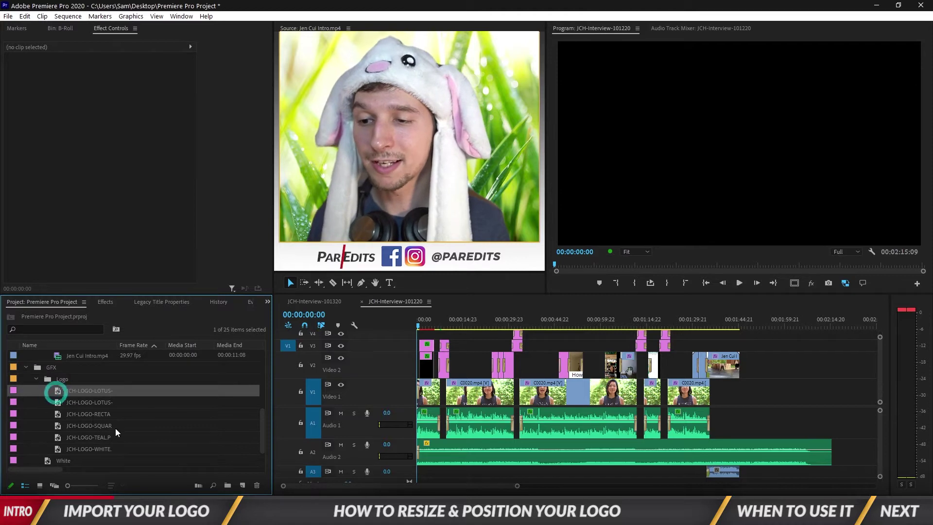
# Preview the teal and white JCH-LOGO variants, ending with JCH-LOGO-LOTUS-WHITE.png loaded as source.
pyautogui.doubleClick(60, 392)
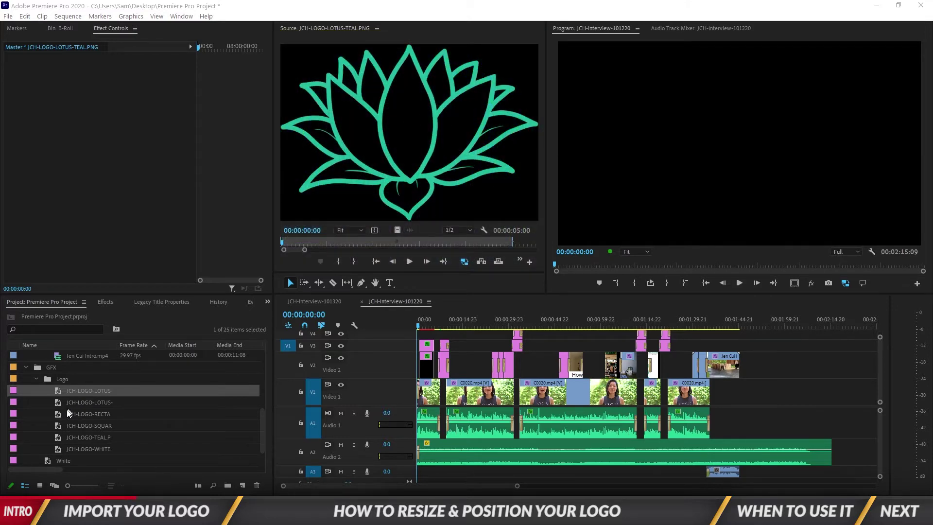
pyautogui.doubleClick(60, 436)
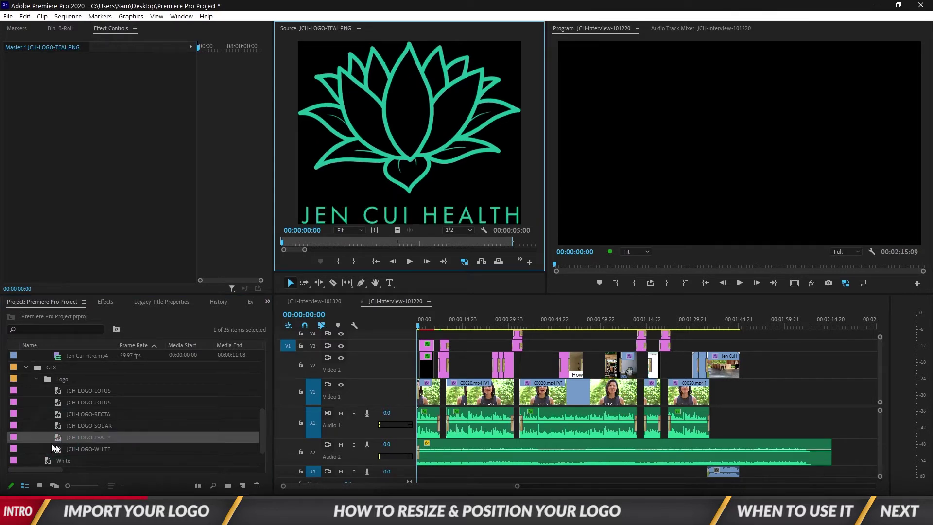
pyautogui.click(60, 436)
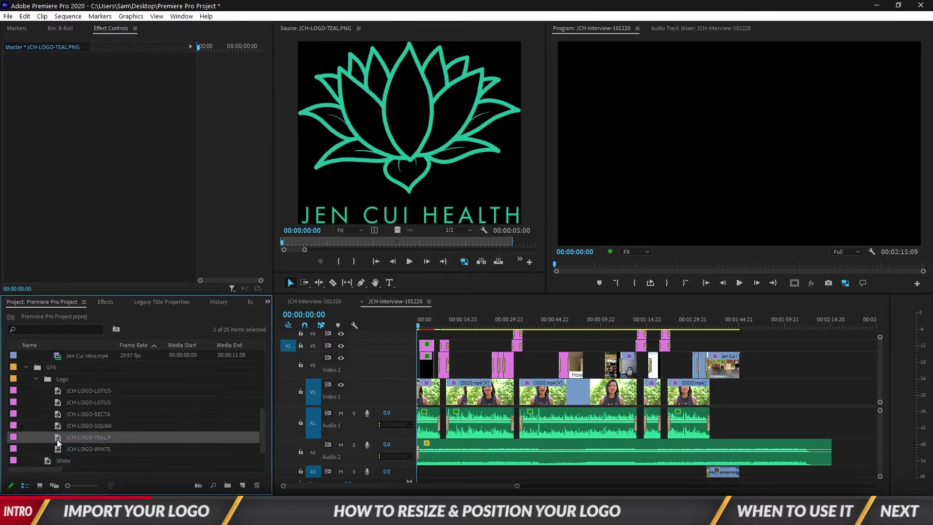
pyautogui.doubleClick(57, 448)
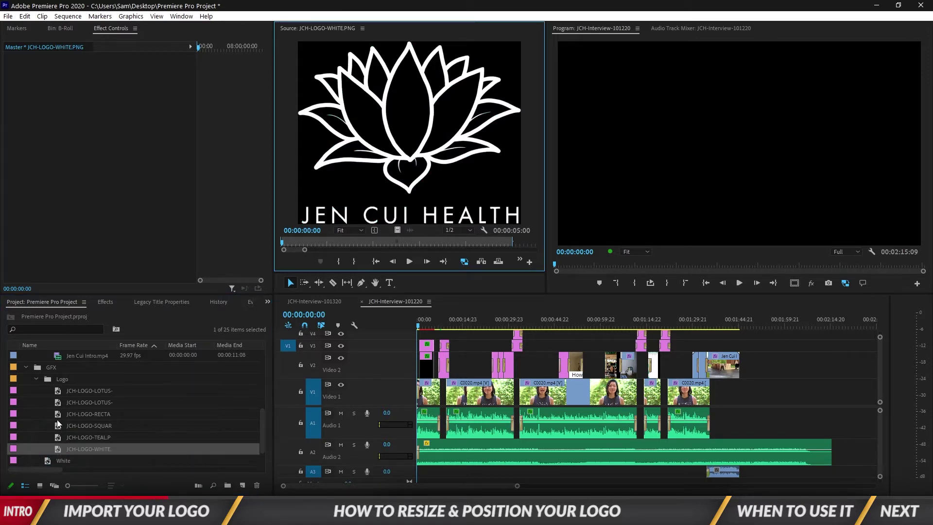
pyautogui.doubleClick(57, 401)
pyautogui.doubleClick(57, 390)
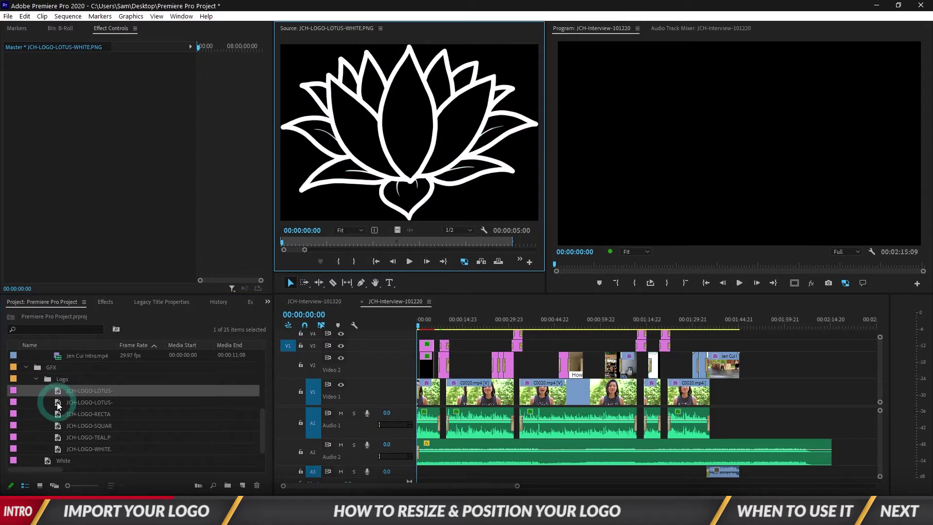
# Add a new top video track and place the JCH-LOGO-LOTUS-WHITE.png video on it across the interview.
pyautogui.moveTo(396, 230); pyautogui.dragTo(534, 382)
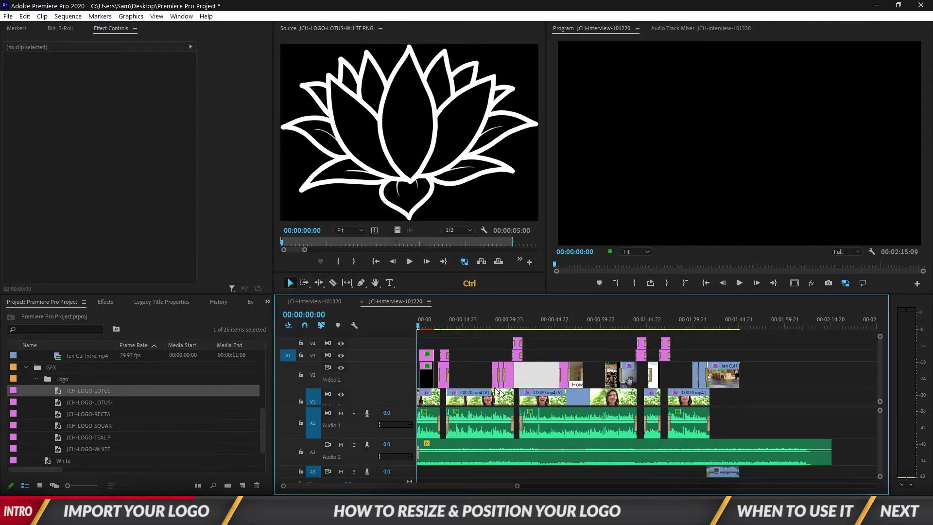
pyautogui.rightClick(396, 343)
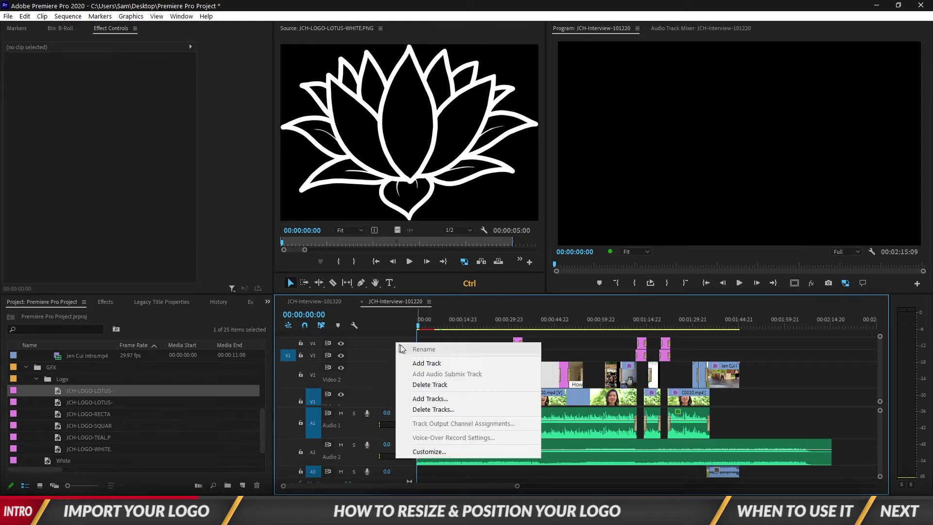
pyautogui.click(425, 364)
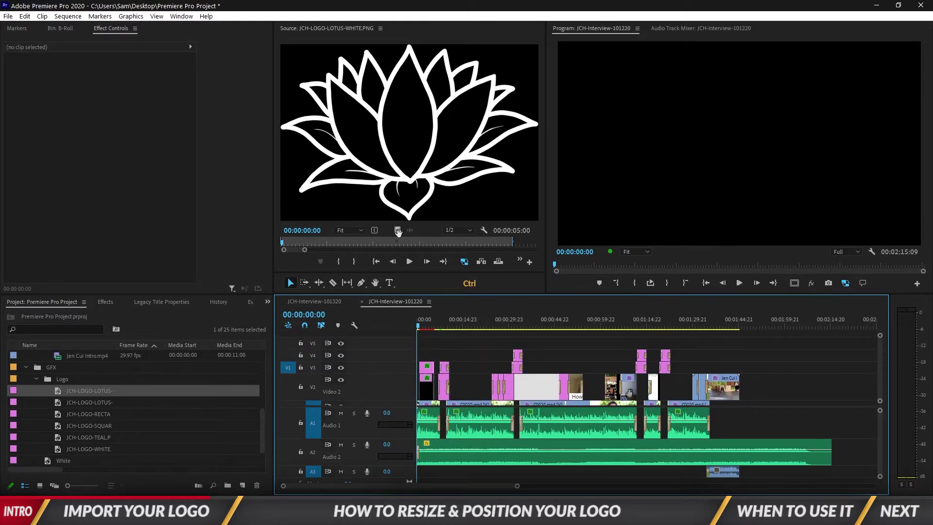
pyautogui.moveTo(397, 231); pyautogui.dragTo(739, 343)
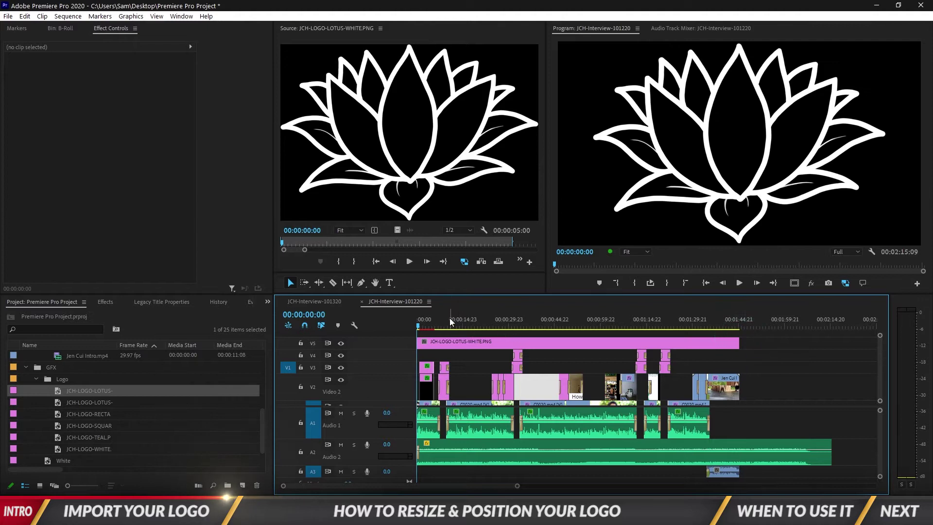
pyautogui.click(469, 320)
# Save the project and scale the white lotus logo to 13 at position 157, 964.
pyautogui.click(477, 342)
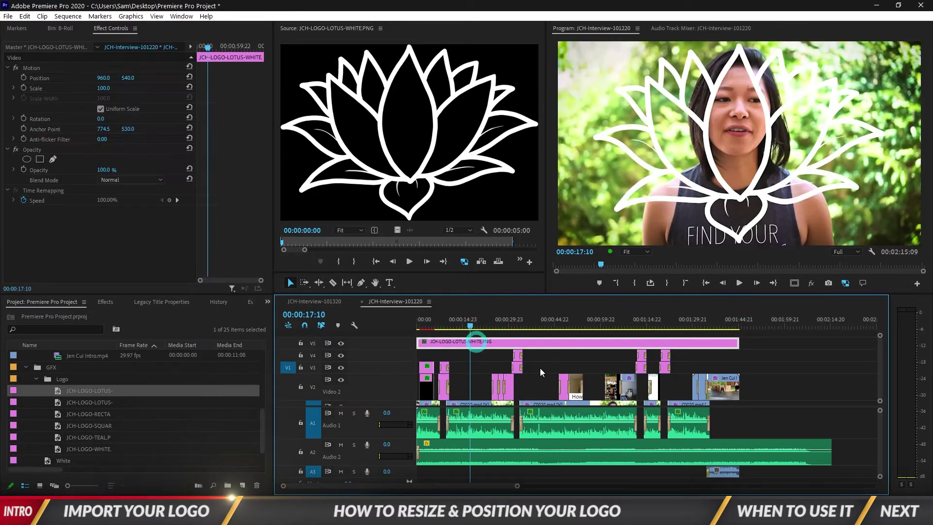
pyautogui.hotkey('ctrl', 's')
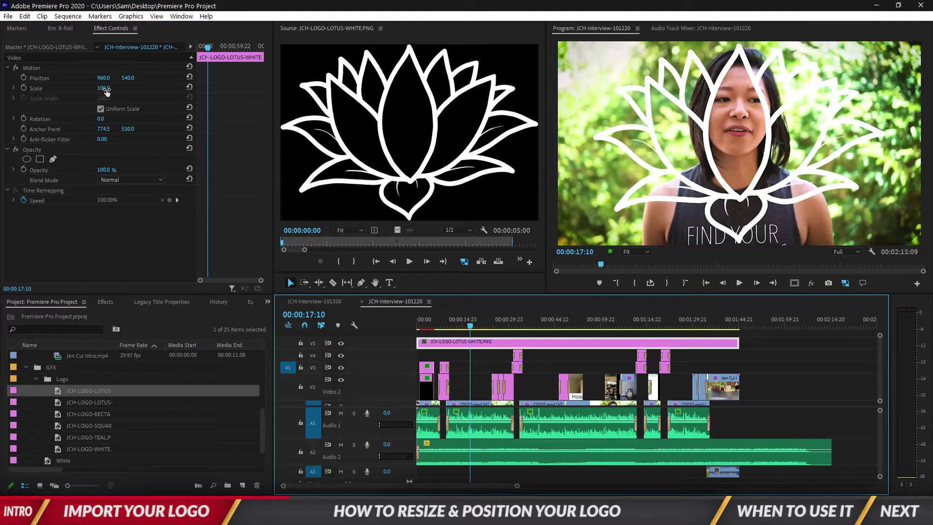
pyautogui.moveTo(107, 90); pyautogui.dragTo(53, 90)
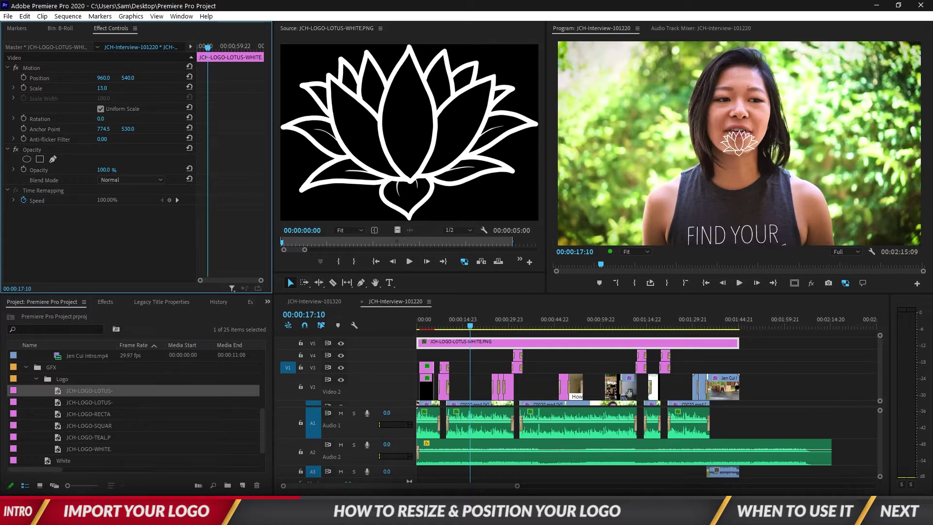
pyautogui.moveTo(126, 78); pyautogui.dragTo(42, 78)
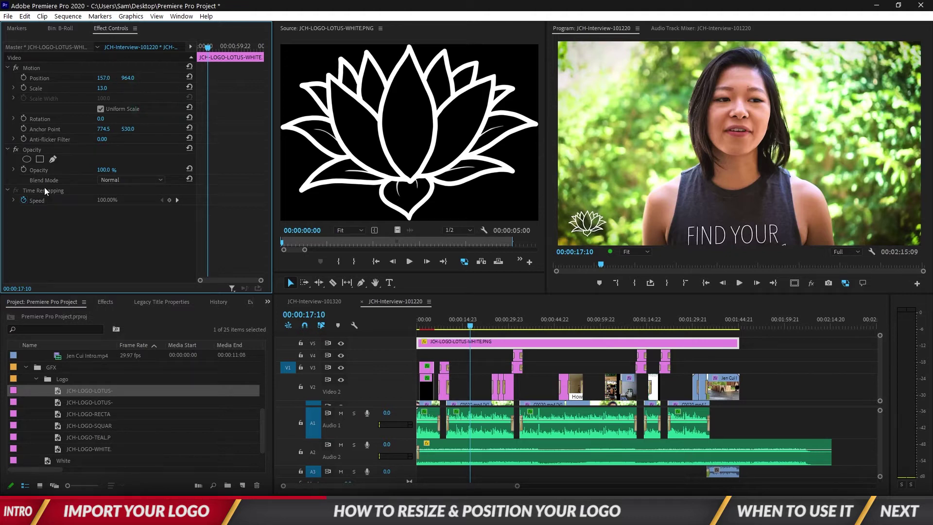
pyautogui.click(109, 179)
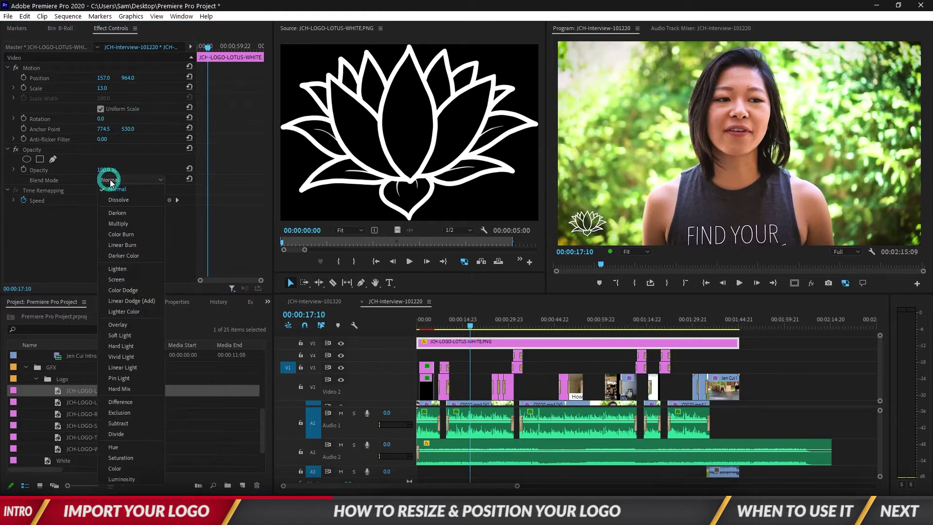
# Set the lotus logo's blend mode to Screen and its opacity to 50%.
pyautogui.click(128, 280)
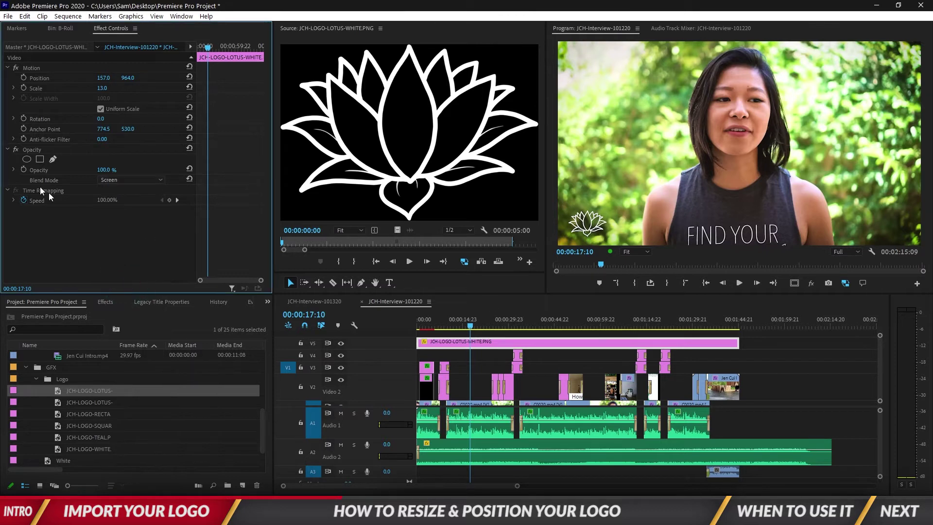
pyautogui.click(106, 169)
pyautogui.write('50')
pyautogui.press('Return')
pyautogui.click(706, 284)
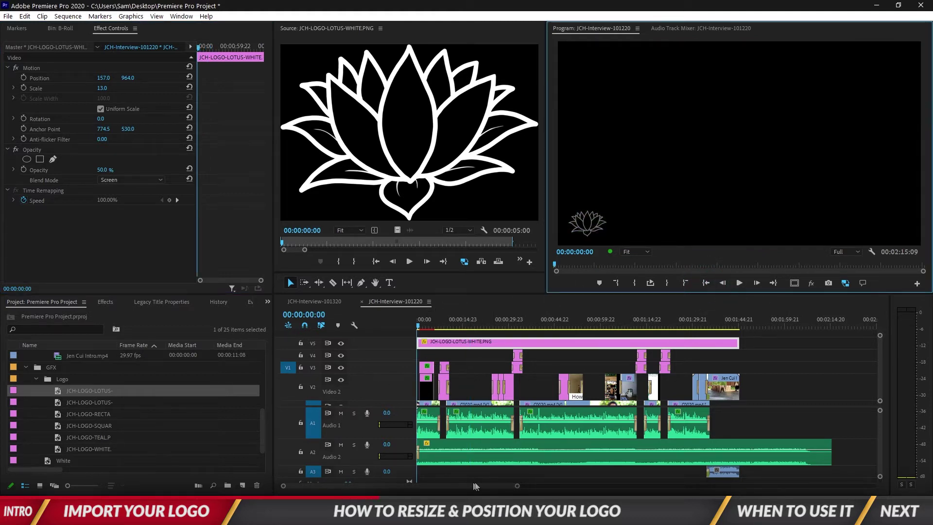
# Add a cross dissolve to the V5 logo clip's start and preview the fade.
pyautogui.moveTo(516, 487); pyautogui.dragTo(357, 486)
pyautogui.click(423, 343)
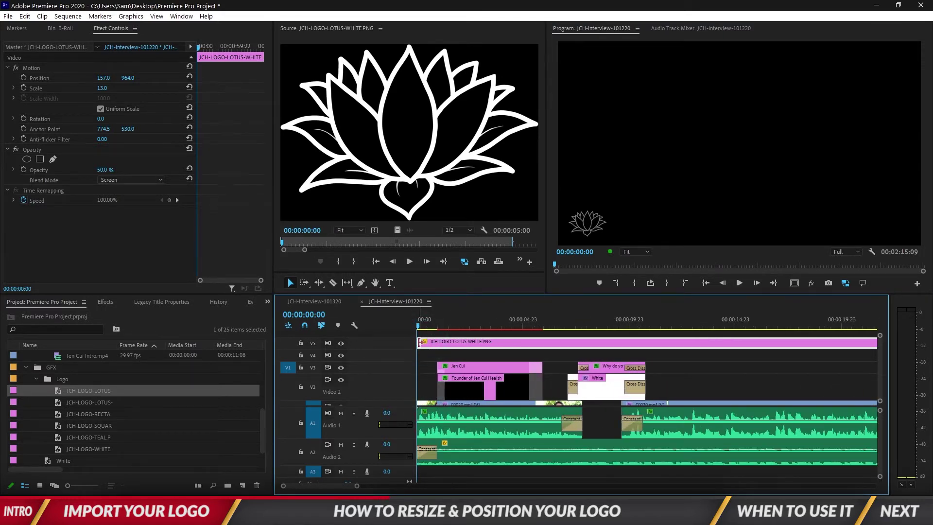
pyautogui.keyDown('ctrl'); pyautogui.click(426, 344); pyautogui.keyUp('ctrl')
pyautogui.hotkey('ctrl', 'd')
pyautogui.press('space')
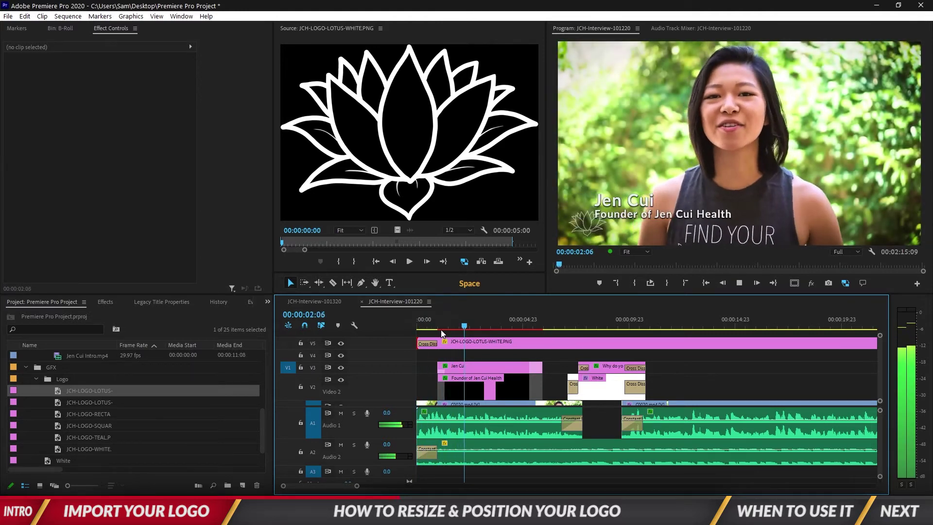
pyautogui.press('space')
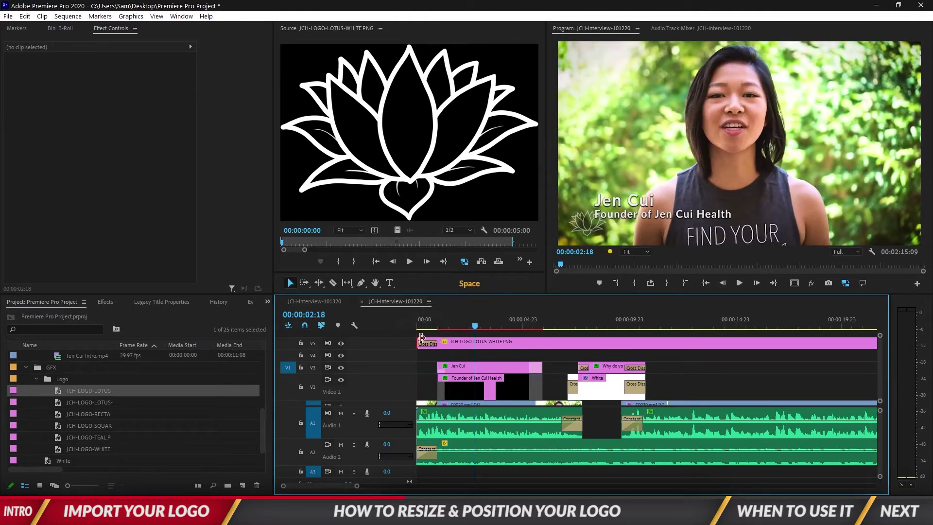
# Trim the logo clip to begin about 10 seconds in and play from the start to check its entrance.
pyautogui.moveTo(420, 337); pyautogui.dragTo(651, 343)
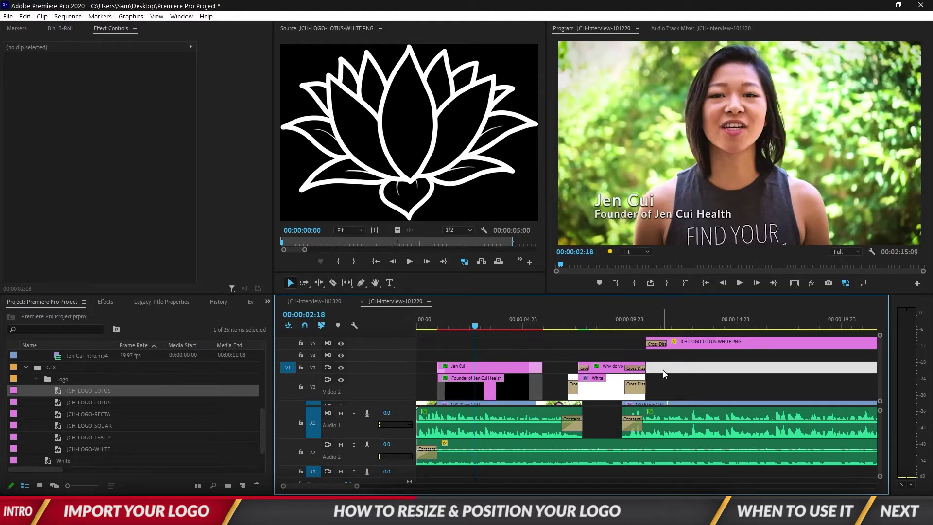
pyautogui.click(704, 290)
pyautogui.press('Home')
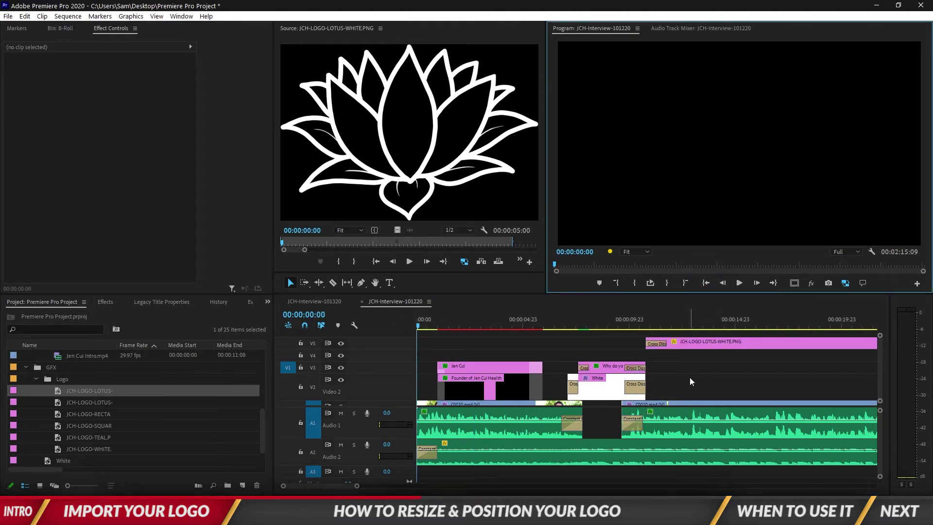
pyautogui.press('space')
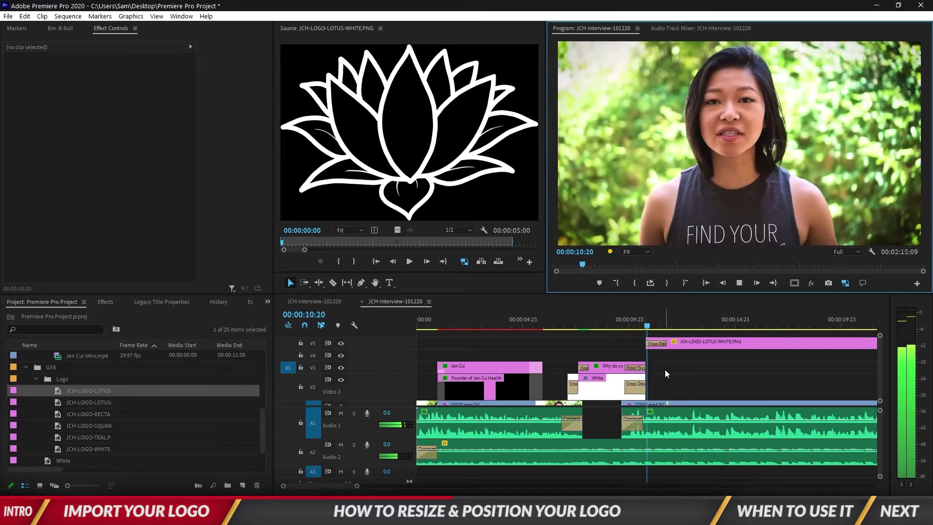
pyautogui.scroll(-5, 684, 368)
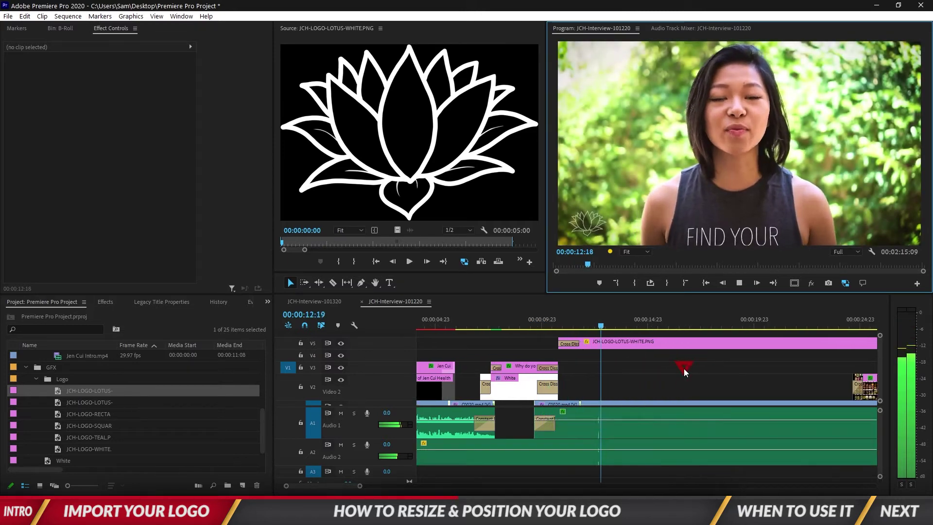
pyautogui.scroll(-3, 683, 368)
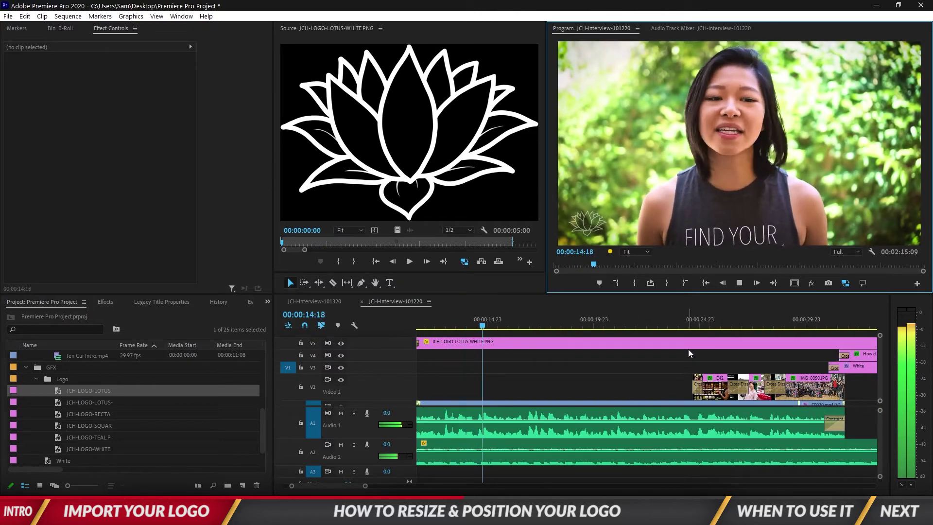
pyautogui.click(712, 322)
pyautogui.click(749, 324)
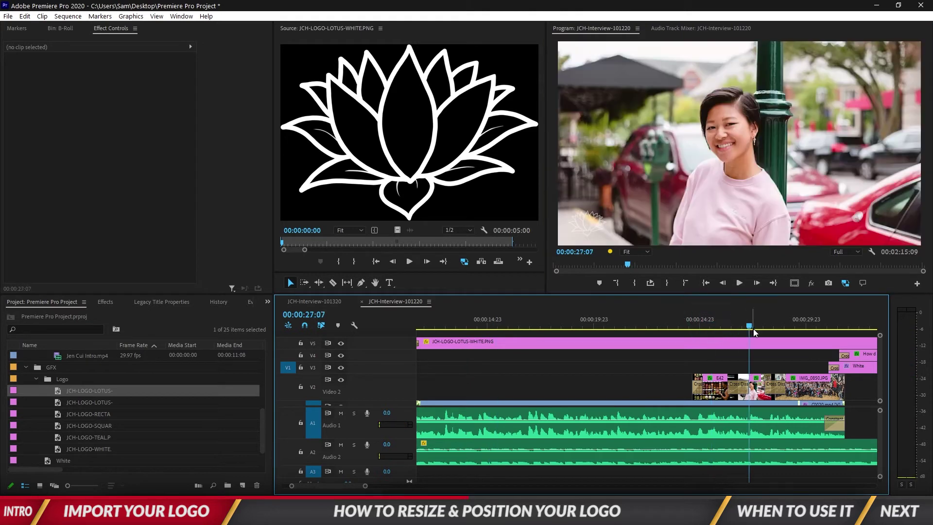
pyautogui.click(798, 325)
pyautogui.scroll(-10, 748, 372)
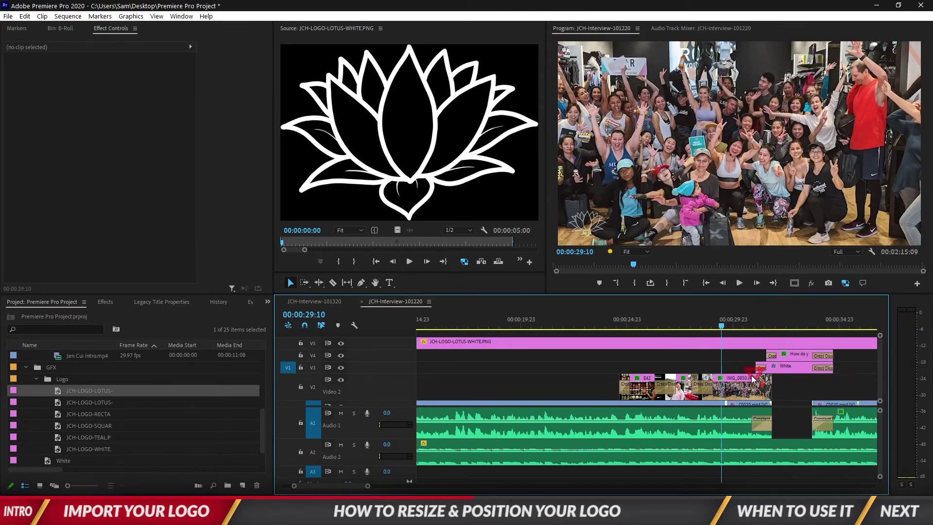
pyautogui.scroll(-5, 748, 372)
pyautogui.click(777, 323)
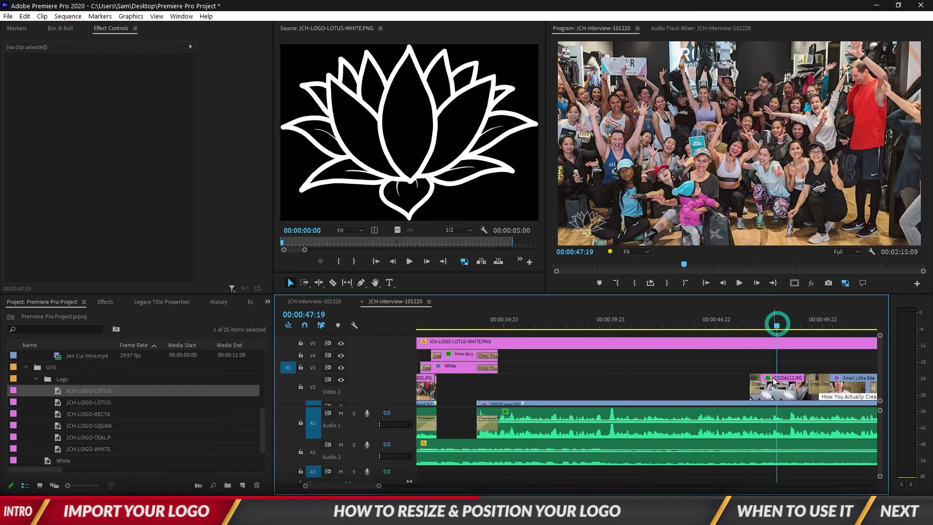
pyautogui.scroll(-2, 774, 381)
pyautogui.scroll(-3, 774, 381)
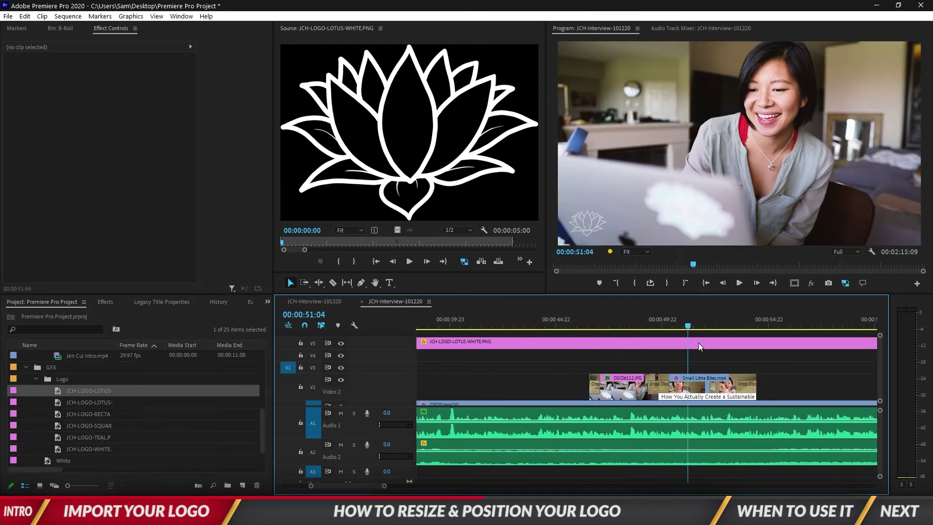
pyautogui.press('Down')
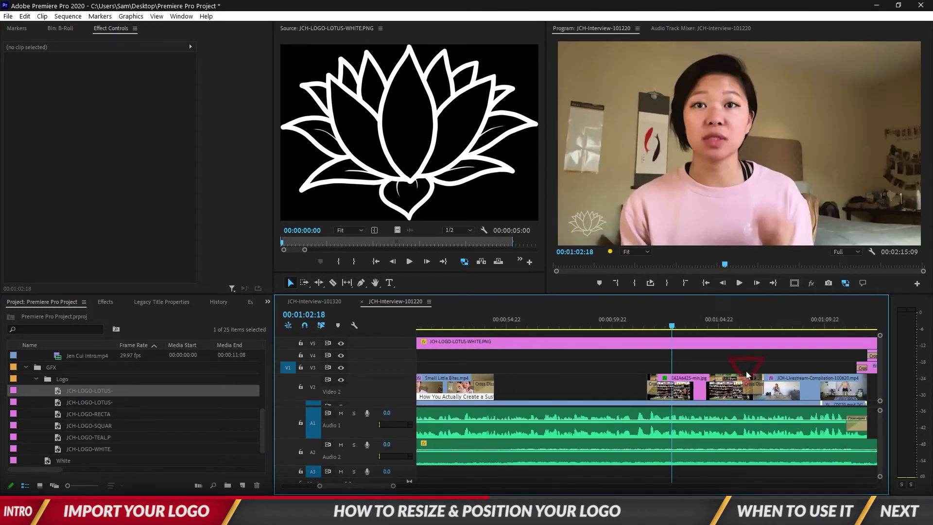
pyautogui.press('Down')
pyautogui.press('Down')
pyautogui.scroll(-3, 728, 368)
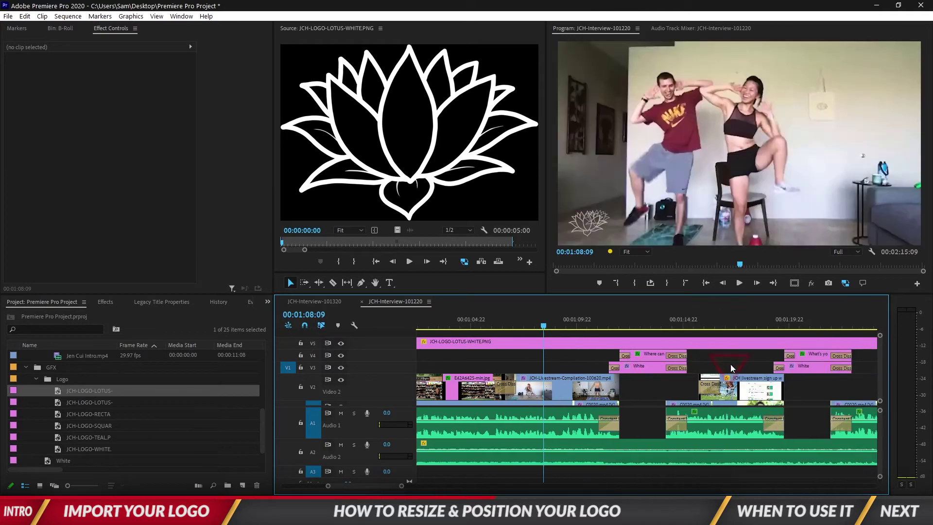
pyautogui.click(578, 380)
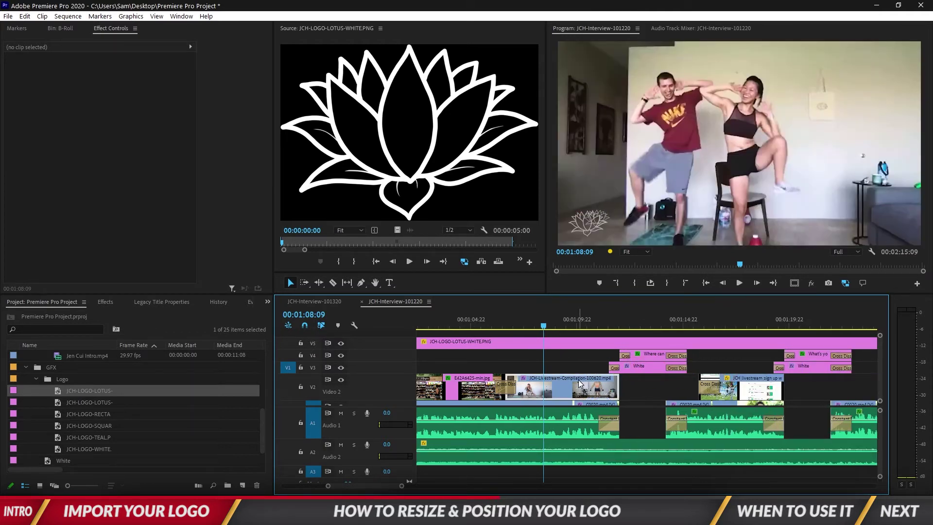
pyautogui.click(507, 343)
# Split the logo clip before the title card and trim the second piece to start at the card's end.
pyautogui.press('c')
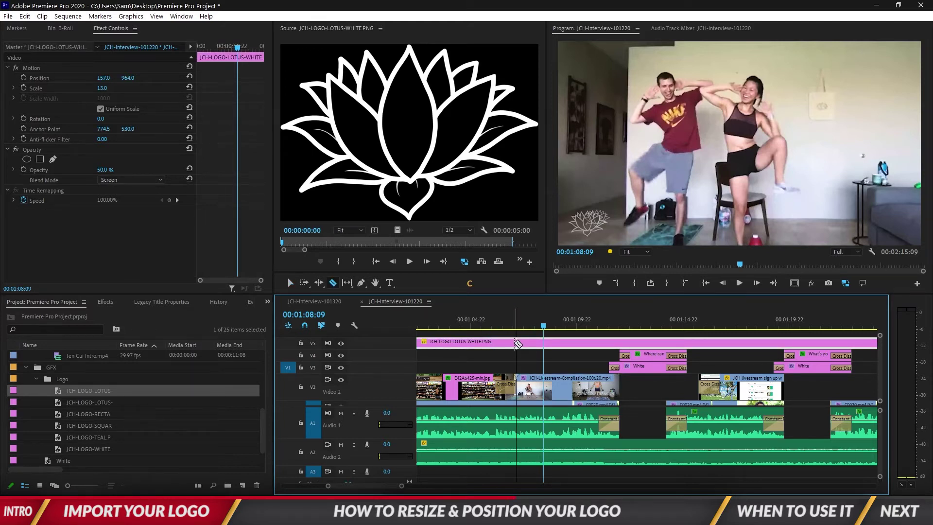
pyautogui.click(517, 343)
pyautogui.press('v')
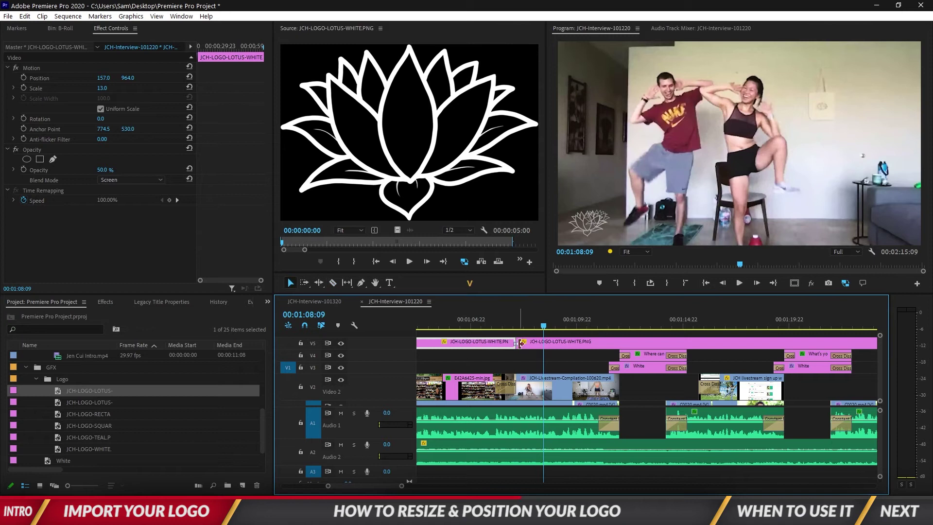
pyautogui.moveTo(520, 343); pyautogui.dragTo(680, 342)
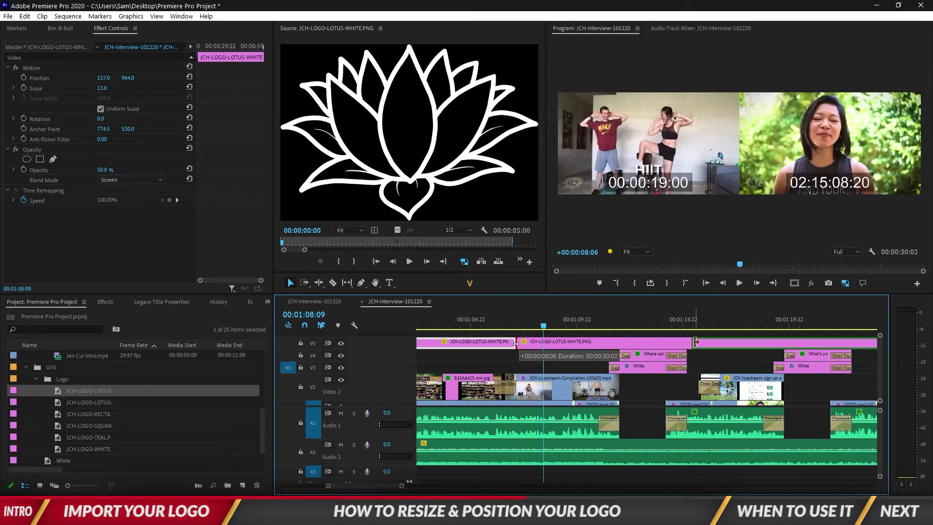
pyautogui.moveTo(696, 341); pyautogui.dragTo(669, 342)
# Add cross dissolves to the logo edges on both sides of the title card and preview them.
pyautogui.hotkey('ctrl', 'd')
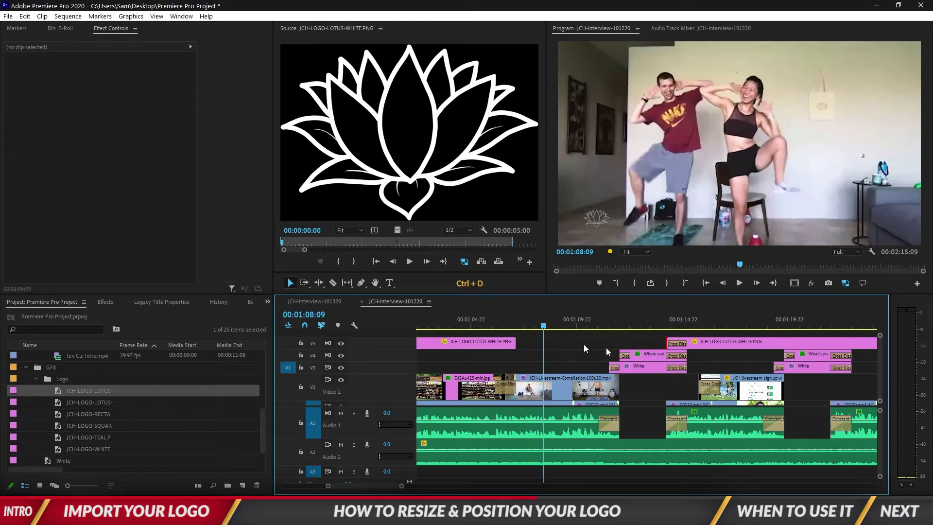
pyautogui.click(514, 342)
pyautogui.hotkey('ctrl', 'd')
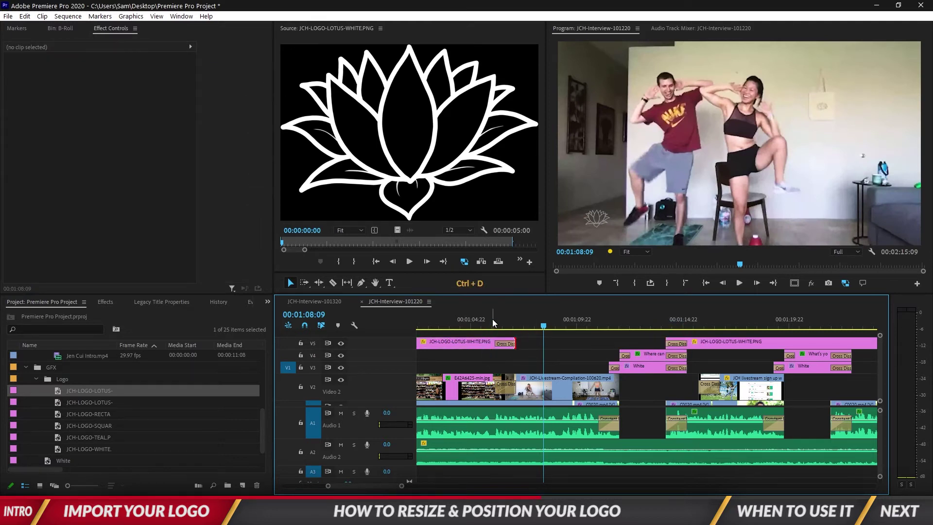
pyautogui.click(493, 319)
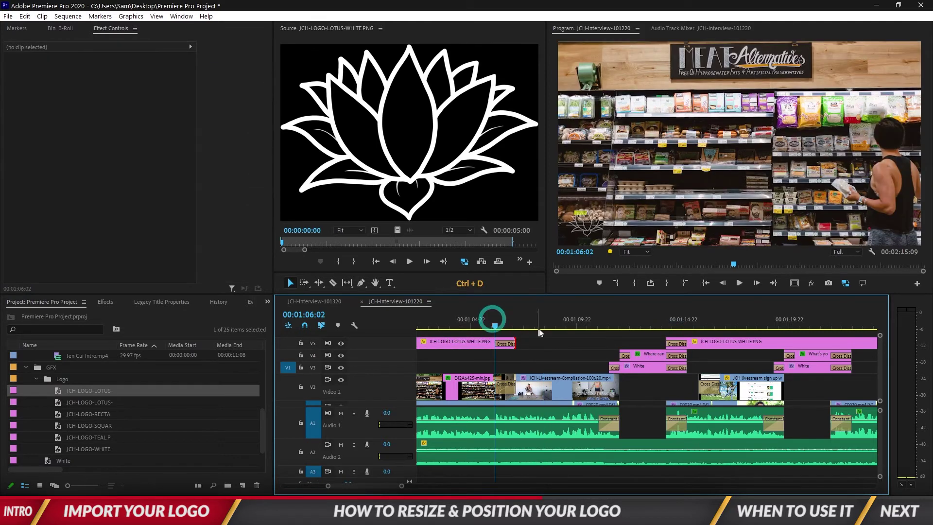
pyautogui.press('space')
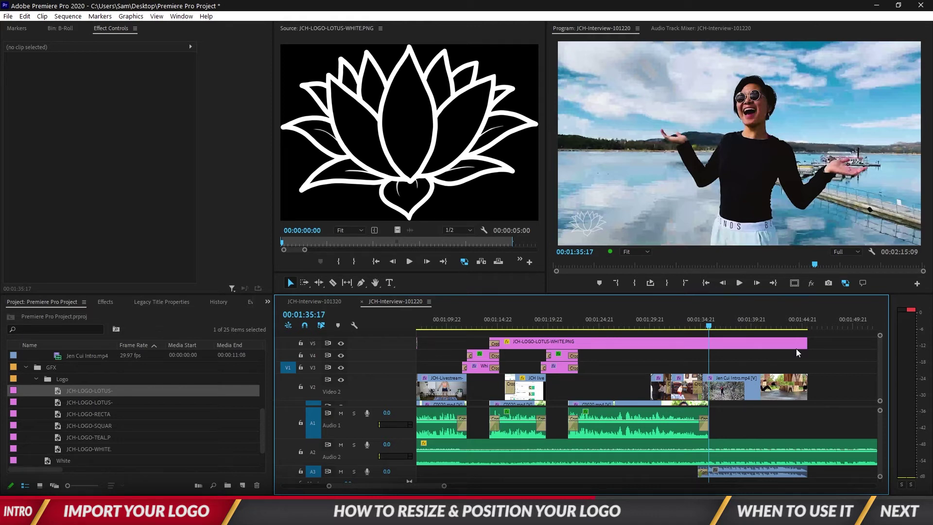
# Razor the V5 logo clip around the next title card and delete the piece over it.
pyautogui.scroll(5, 652, 369)
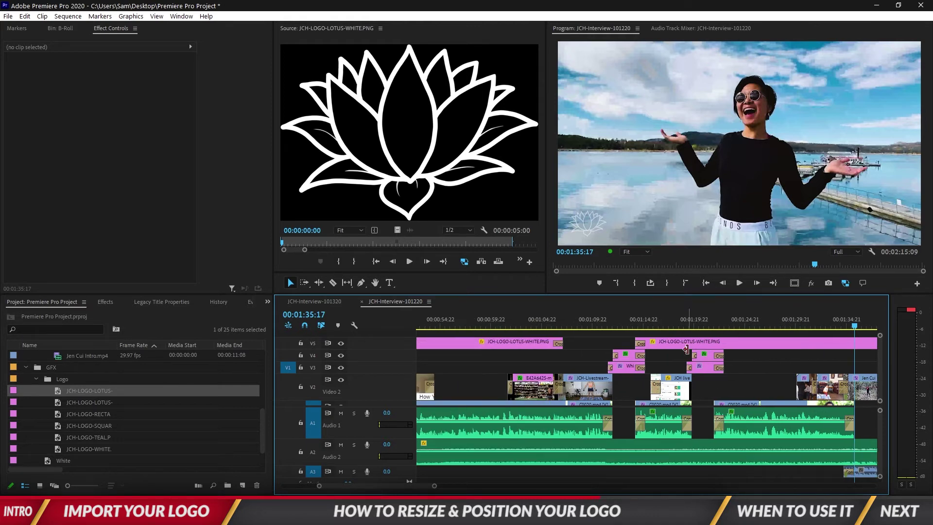
pyautogui.press('c')
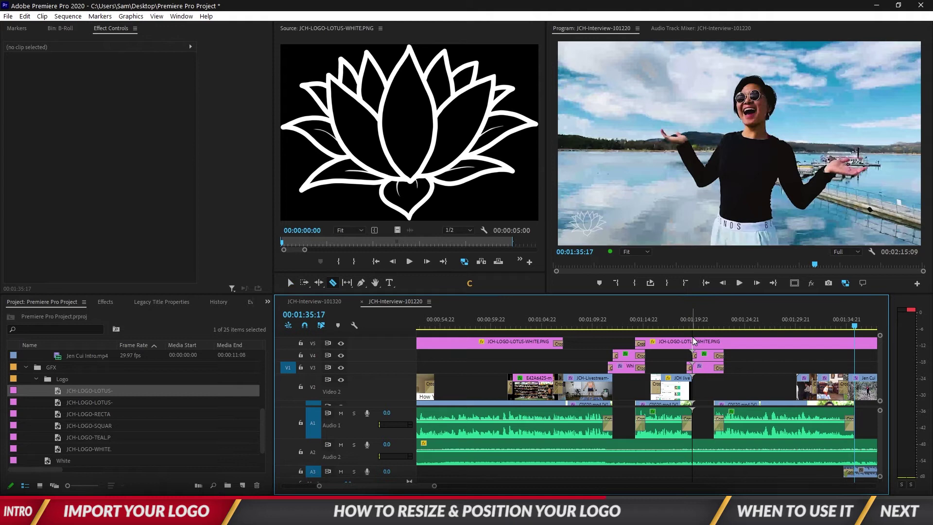
pyautogui.click(694, 342)
pyautogui.click(714, 342)
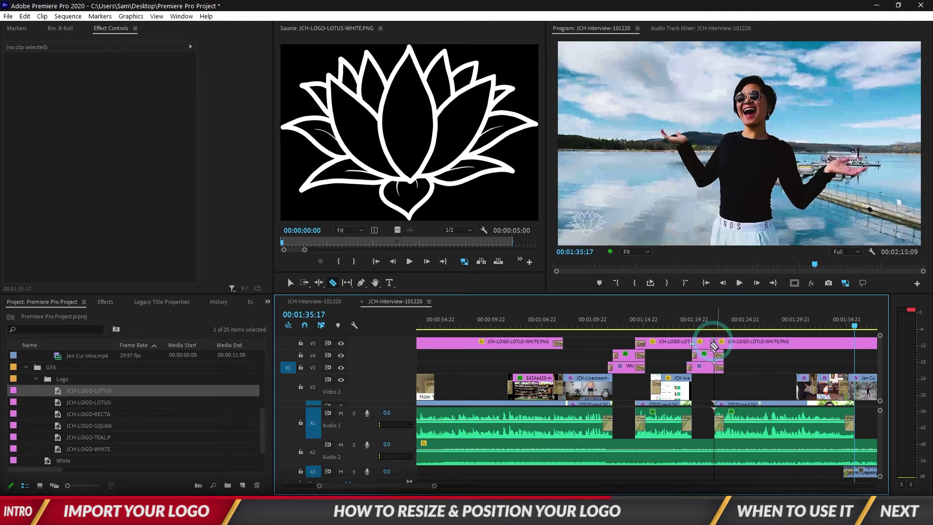
pyautogui.press('v')
pyautogui.click(707, 343)
pyautogui.press('Delete')
# Fade the logo back in after the gap and paste a copied cross dissolve onto the end before it.
pyautogui.click(716, 342)
pyautogui.hotkey('ctrl', 'd')
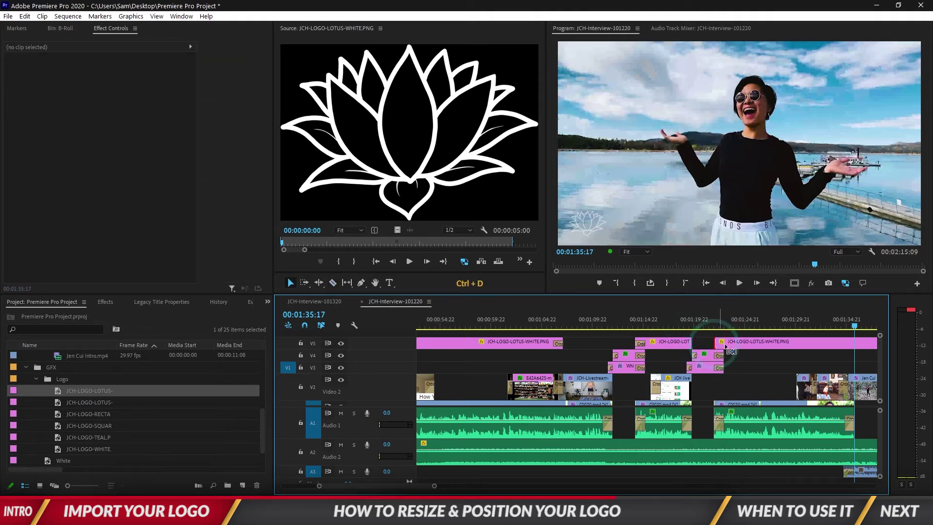
pyautogui.click(718, 368)
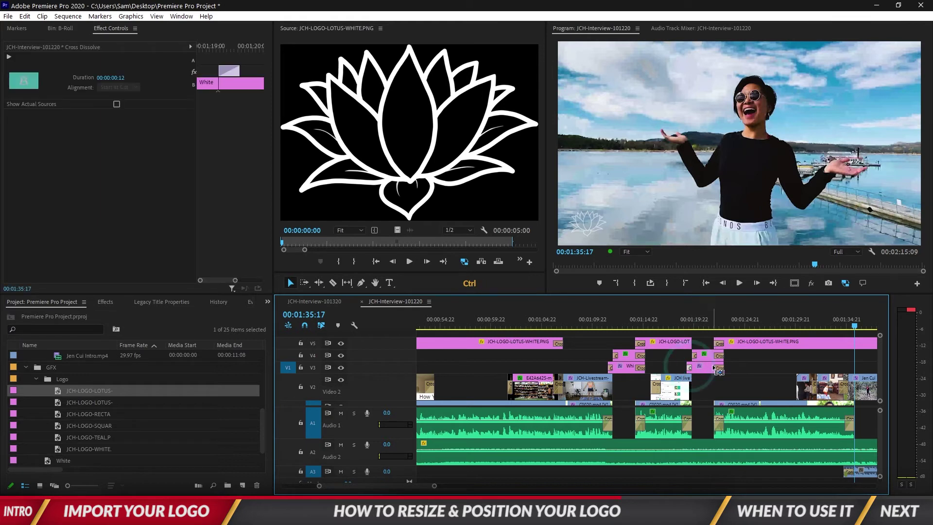
pyautogui.hotkey('ctrl', 'c')
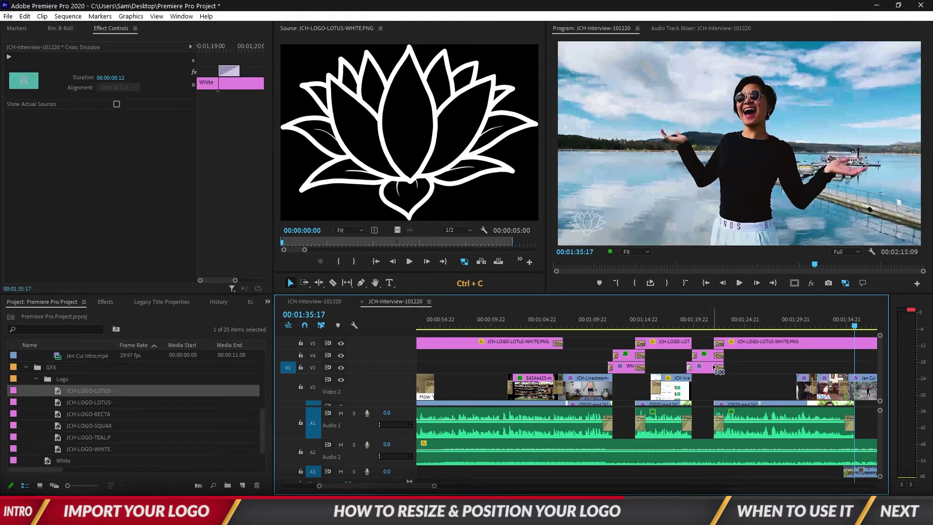
pyautogui.click(688, 340)
pyautogui.hotkey('ctrl', 'v')
pyautogui.click(666, 345)
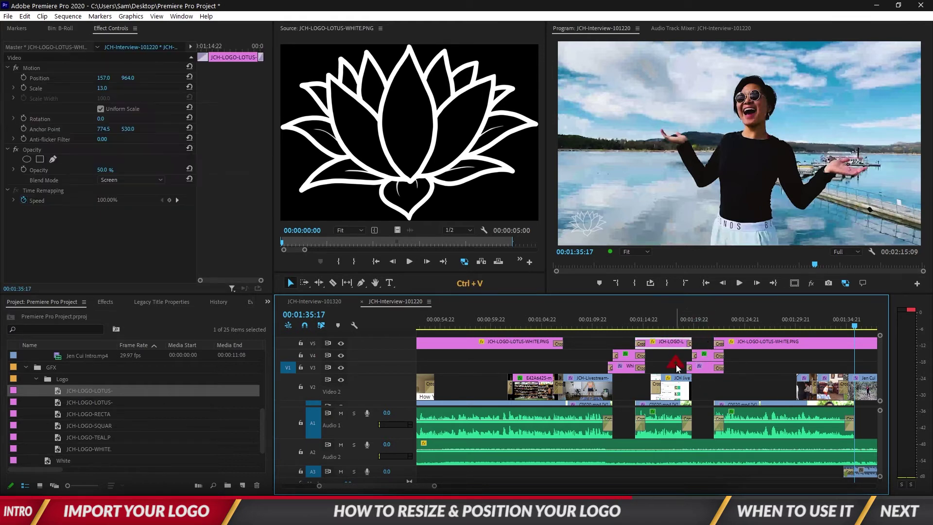
# Razor the logo clip around the following title card and delete the piece over it.
pyautogui.scroll(10, 679, 368)
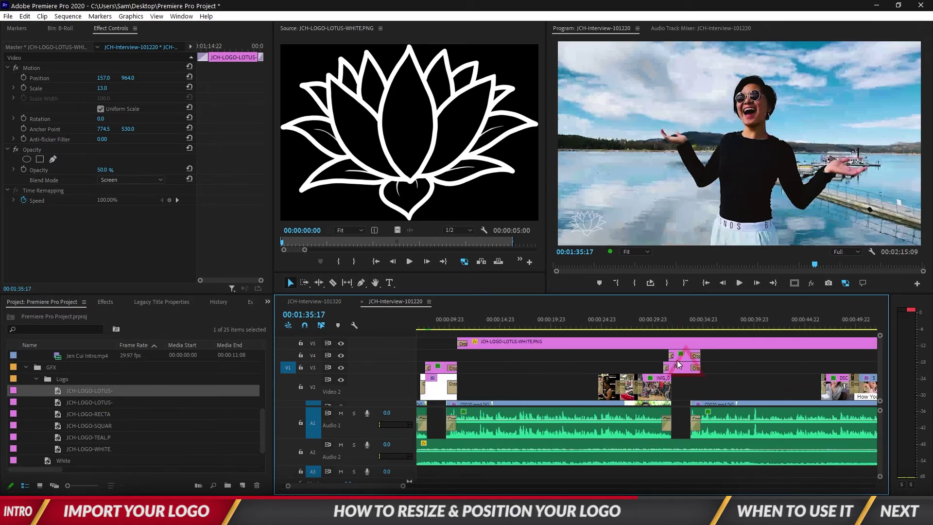
pyautogui.press('c')
pyautogui.click(690, 342)
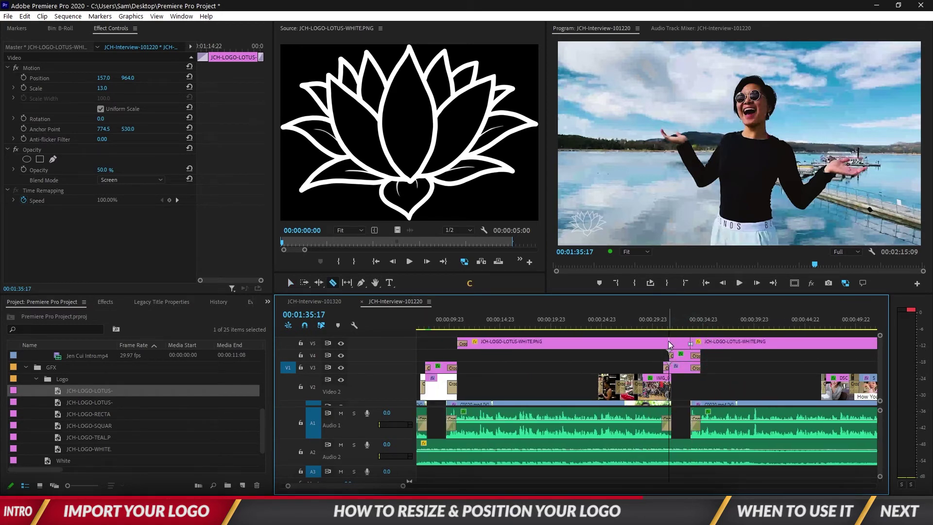
pyautogui.click(669, 341)
pyautogui.press('v')
pyautogui.click(680, 343)
pyautogui.press('Delete')
# Add a 12-frame cross dissolve fading the logo out before this gap and a dissolve fading it back in.
pyautogui.press('ctrl')
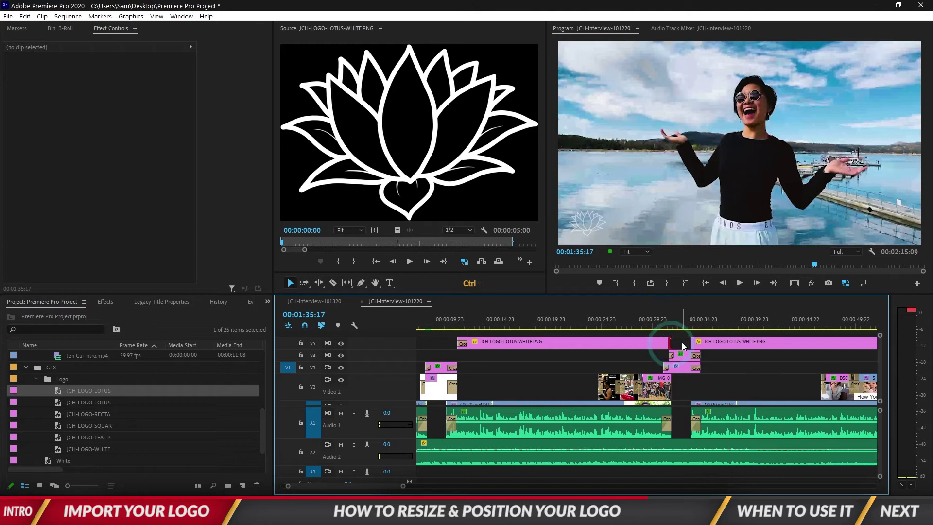
pyautogui.hotkey('ctrl', 'd')
pyautogui.click(662, 345)
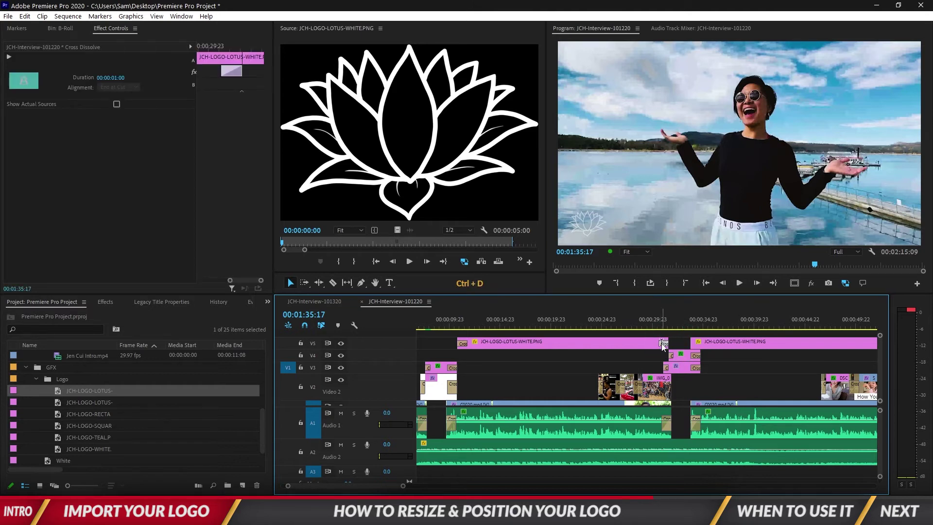
pyautogui.doubleClick(662, 344)
pyautogui.moveTo(470, 231); pyautogui.dragTo(505, 353)
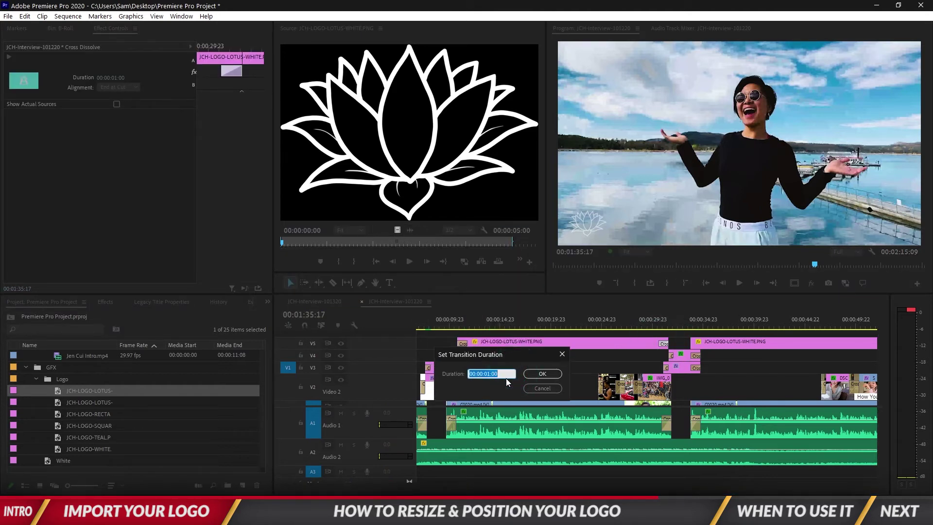
pyautogui.click(542, 373)
pyautogui.press('ctrl')
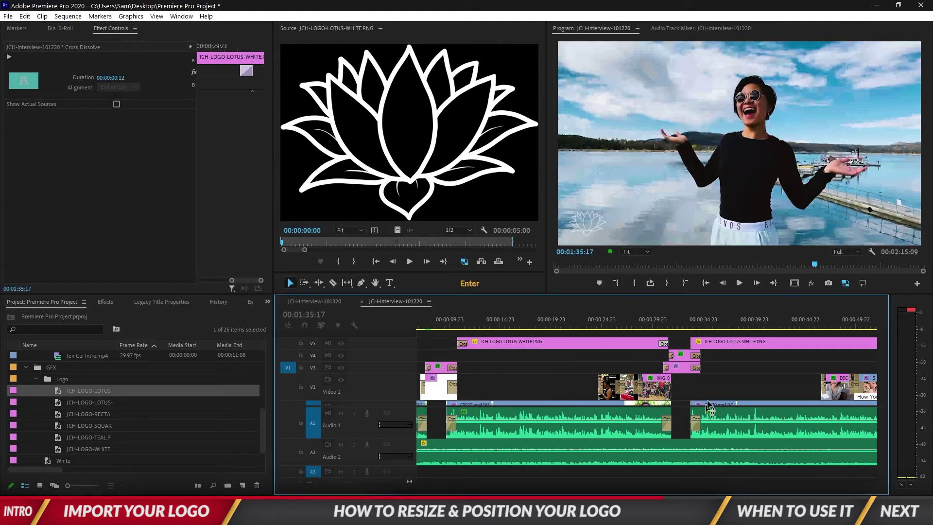
pyautogui.click(695, 341)
pyautogui.hotkey('ctrl', 'd')
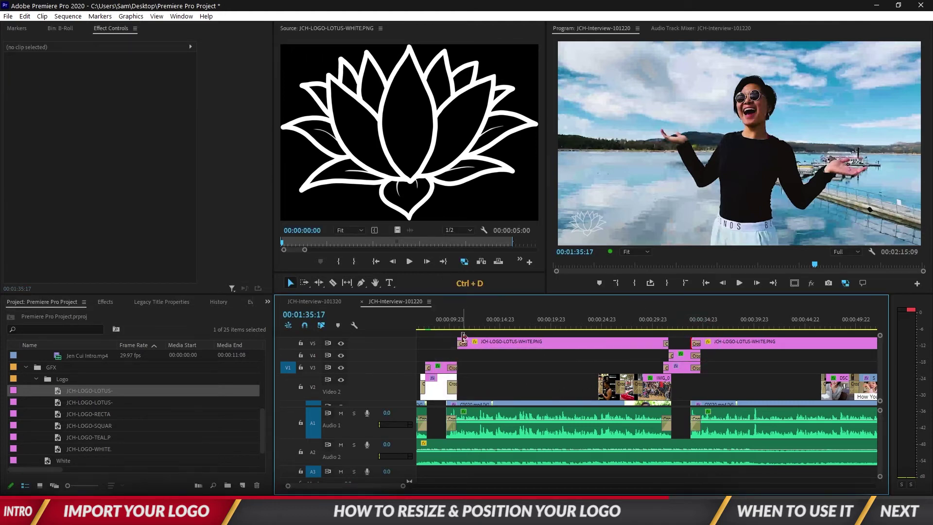
pyautogui.scroll(3, 485, 366)
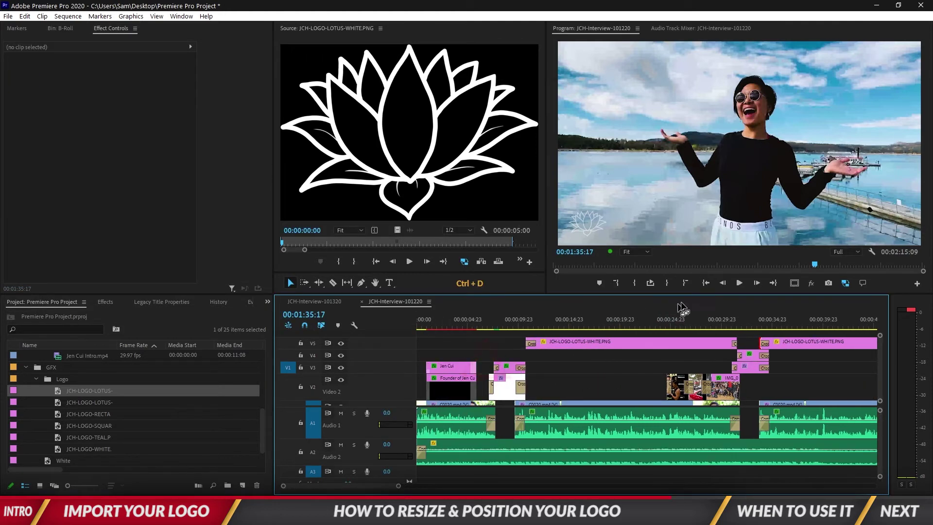
pyautogui.click(707, 283)
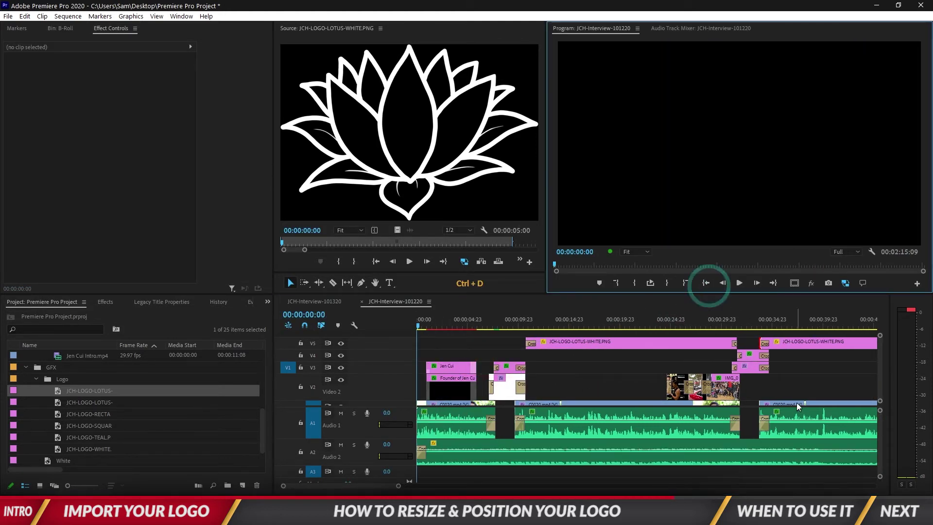
# Play back the logo cut-aways and fades around the title cards, then save the project.
pyautogui.click(727, 320)
pyautogui.press('space')
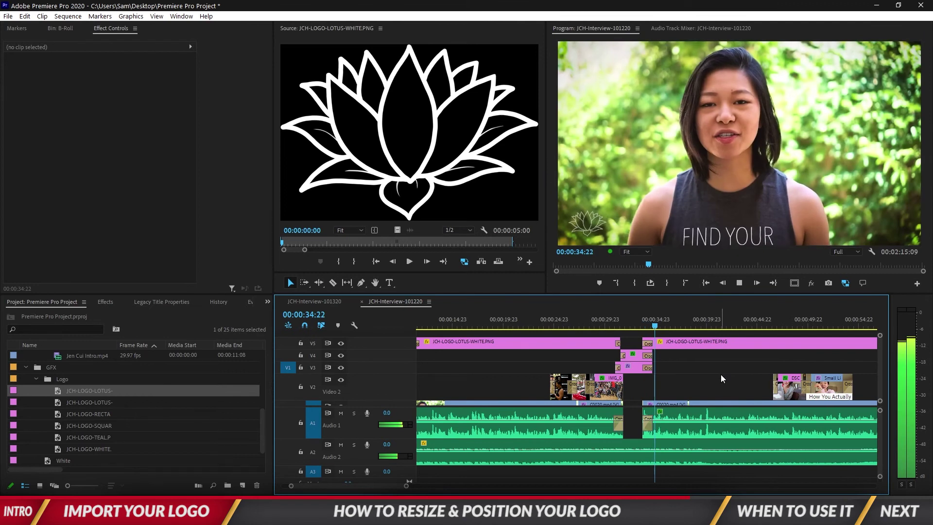
pyautogui.press('space')
pyautogui.click(705, 282)
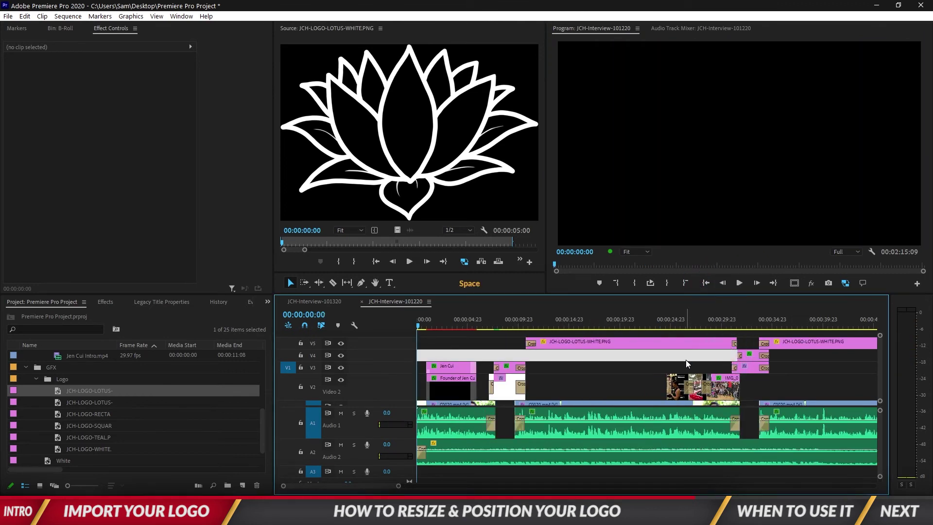
pyautogui.click(684, 355)
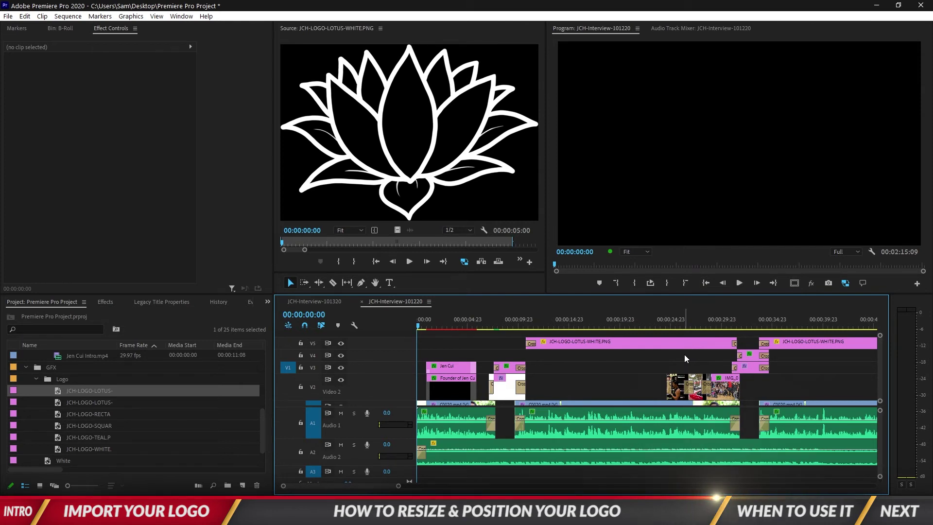
pyautogui.hotkey('ctrl', 's')
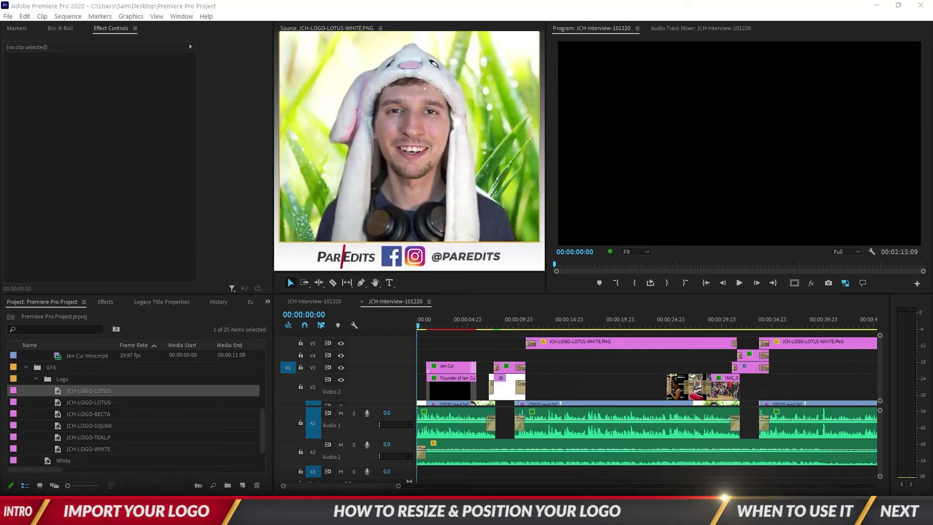